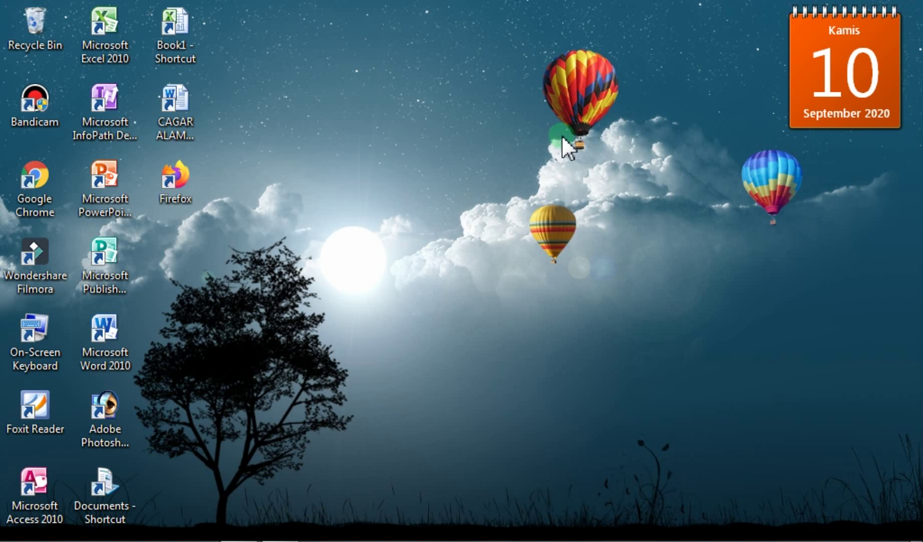
Switch to the open RUMUS DASAR workbook in Microsoft Excel.
{"action": "mouse_move", "coordinate": [236, 536]}
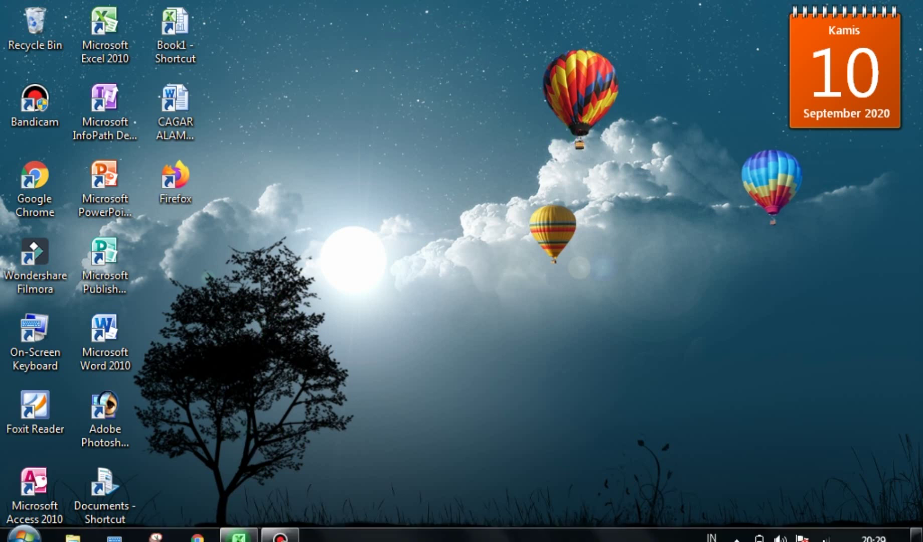
{"action": "left_click", "coordinate": [256, 530]}
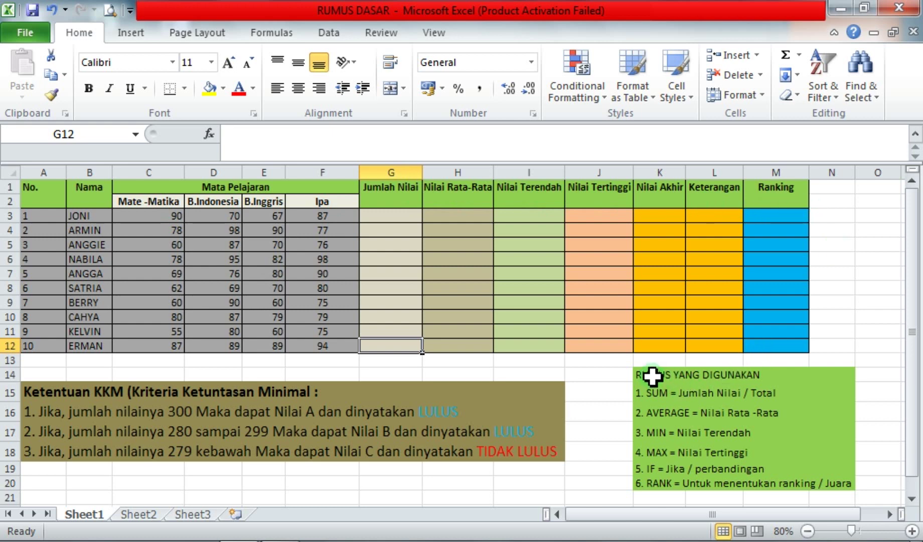
Examine the list of formulas to use in K14:N20 and the first rows of the student score table.
{"action": "left_click_drag", "start_coordinate": [652, 375], "coordinate": [823, 489]}
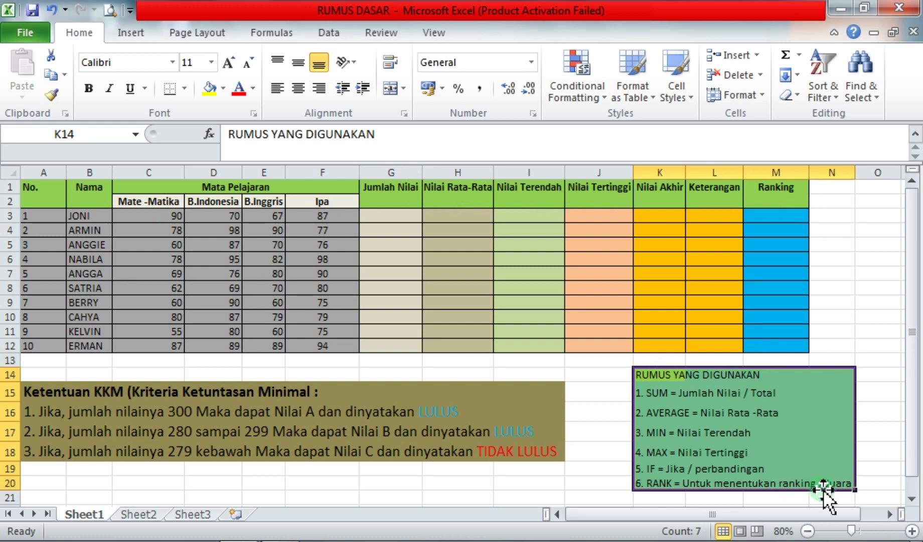
{"action": "left_click", "coordinate": [859, 285]}
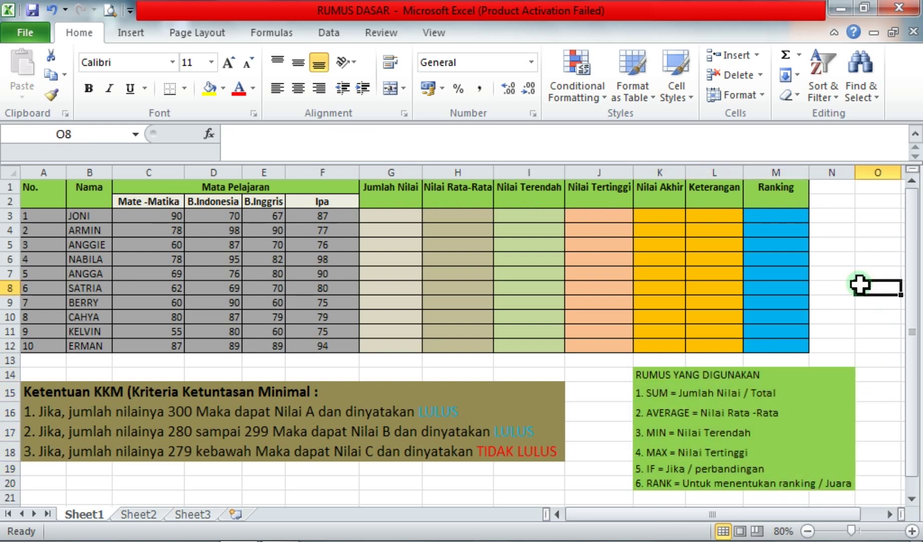
{"action": "left_click", "coordinate": [654, 395]}
{"action": "left_click", "coordinate": [870, 244]}
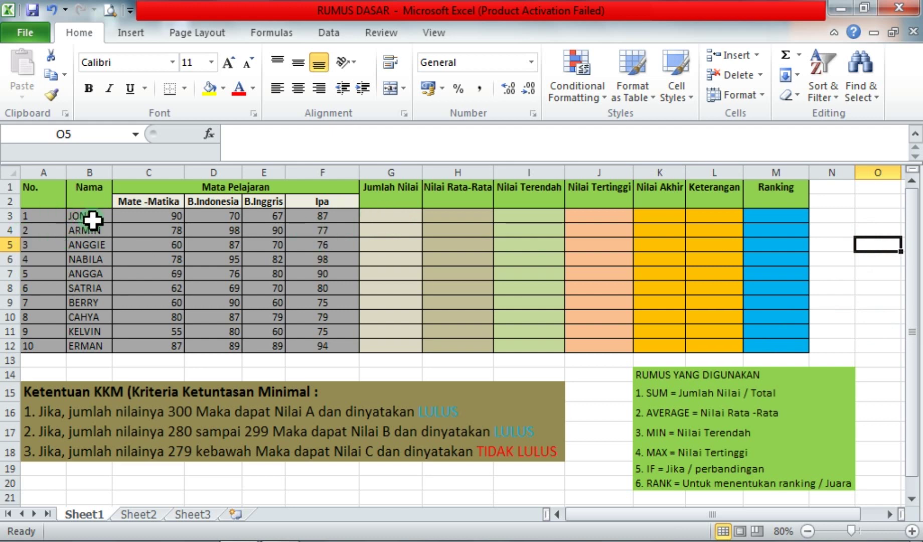
{"action": "left_click", "coordinate": [58, 216]}
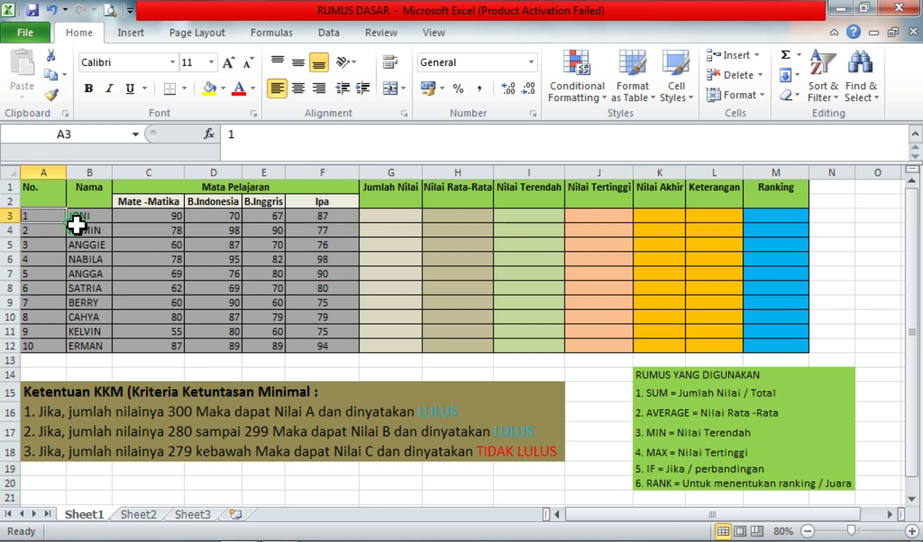
{"action": "left_click", "coordinate": [77, 225]}
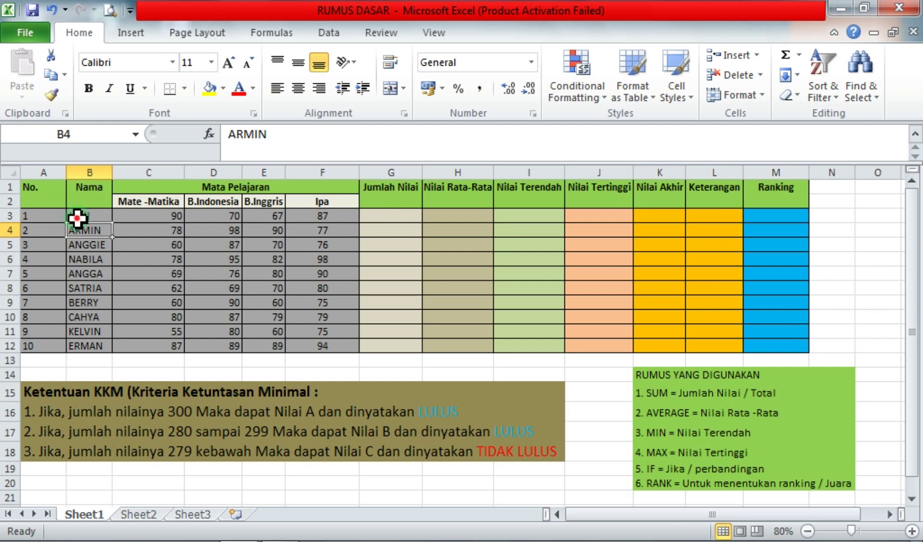
{"action": "left_click", "coordinate": [77, 216]}
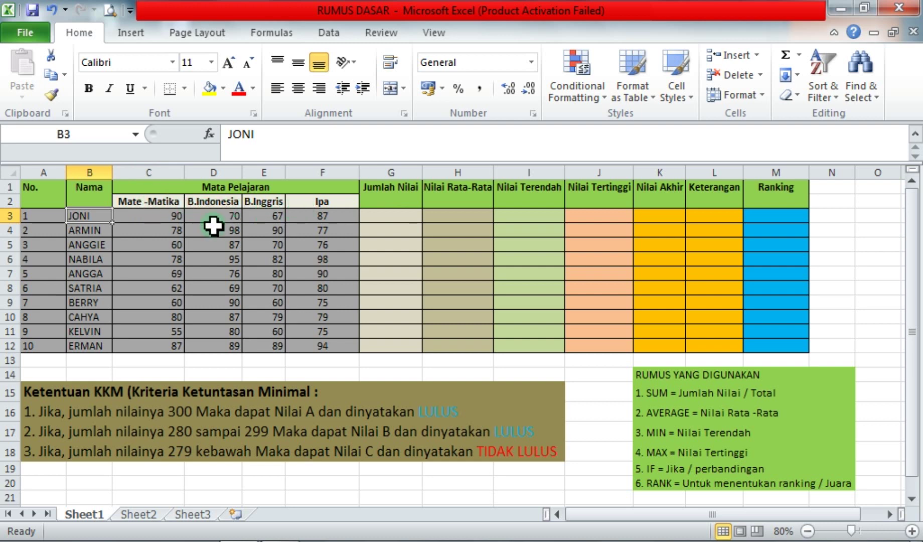
Enter =SUM(C3:F3) in the first Jumlah Nilai cell, G3, dismissing the Windows color scheme prompt.
{"action": "left_click", "coordinate": [382, 216]}
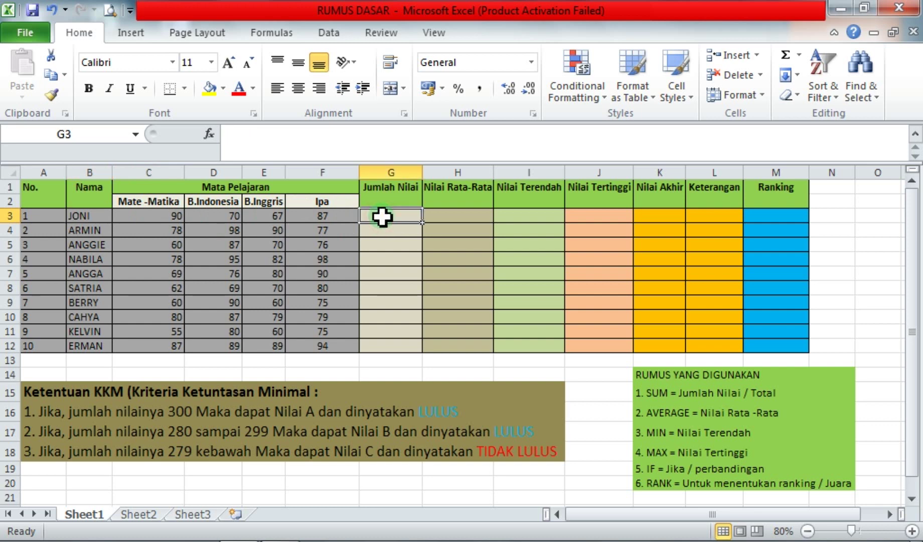
{"action": "type", "text": "="}
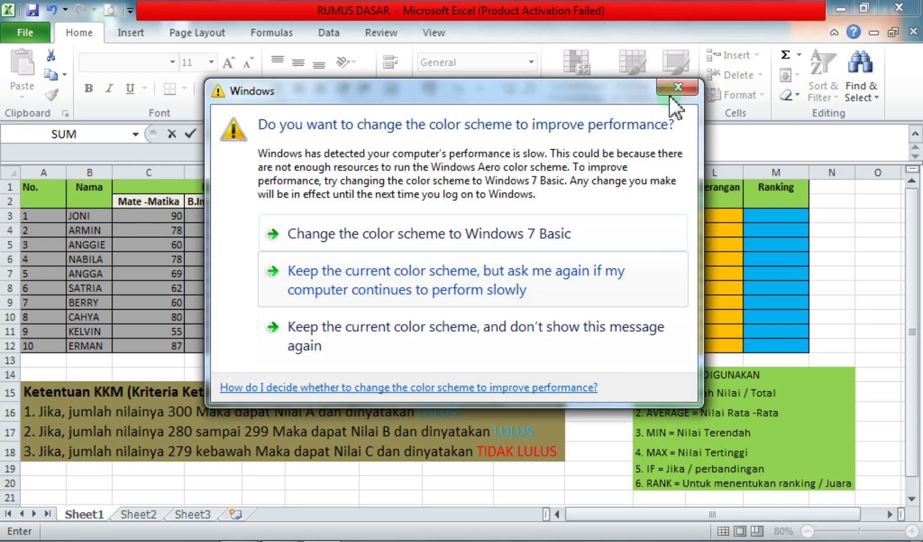
{"action": "left_click", "coordinate": [670, 84]}
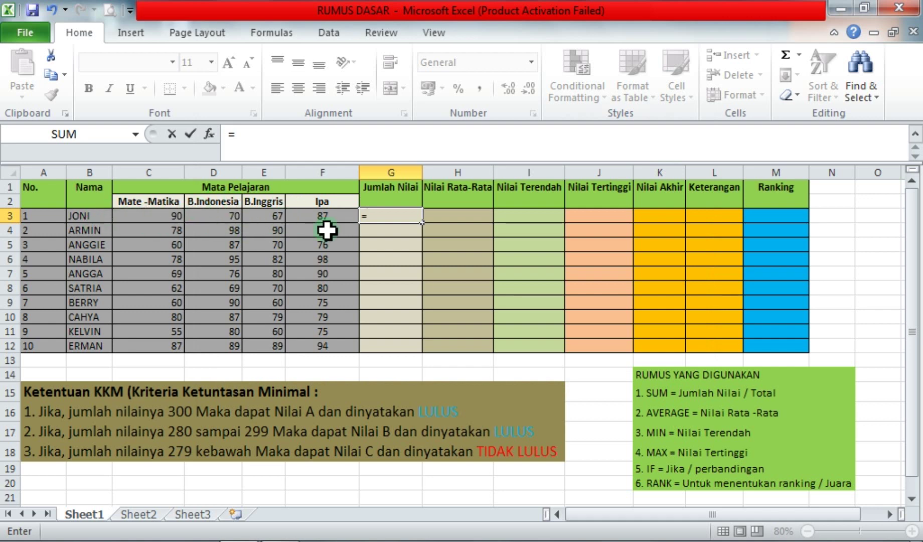
{"action": "left_click", "coordinate": [385, 219]}
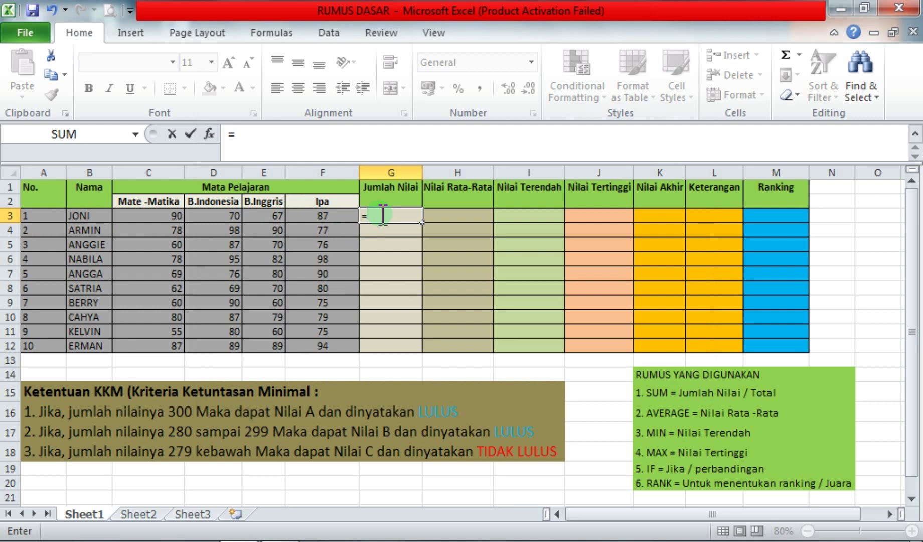
{"action": "type", "text": "SUM"}
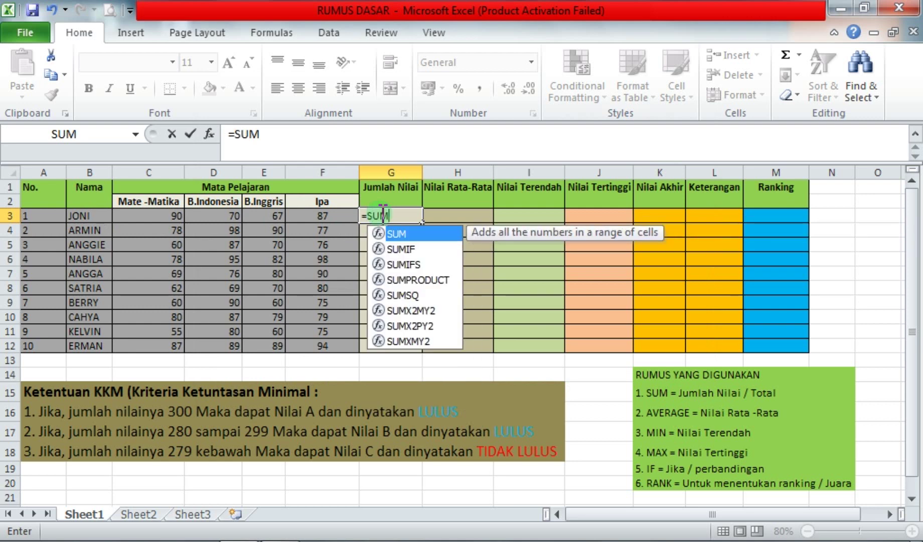
{"action": "type", "text": "("}
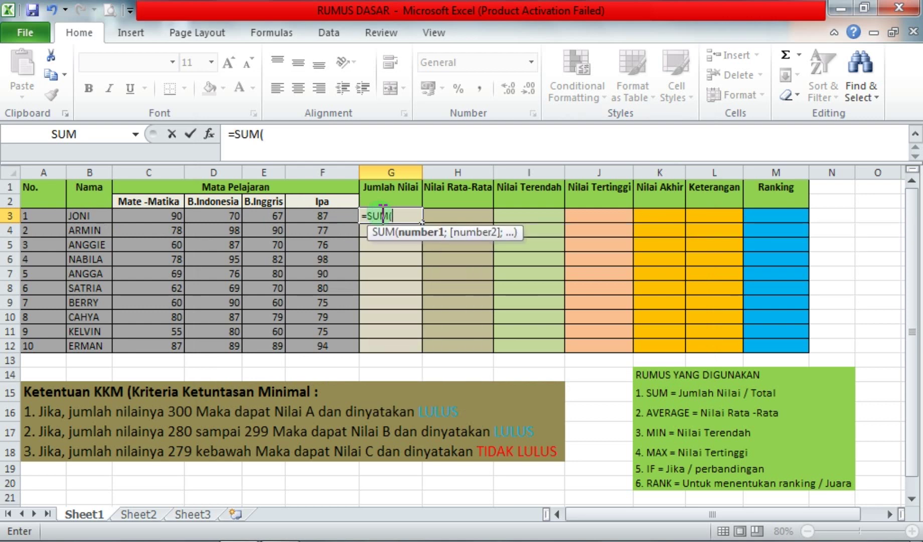
{"action": "left_click", "coordinate": [123, 220]}
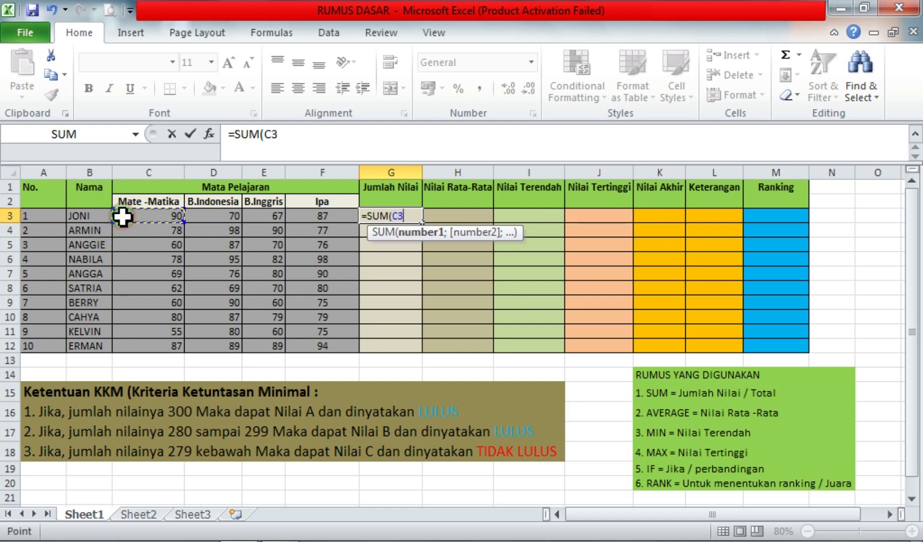
{"action": "left_click_drag", "start_coordinate": [187, 218], "coordinate": [316, 217]}
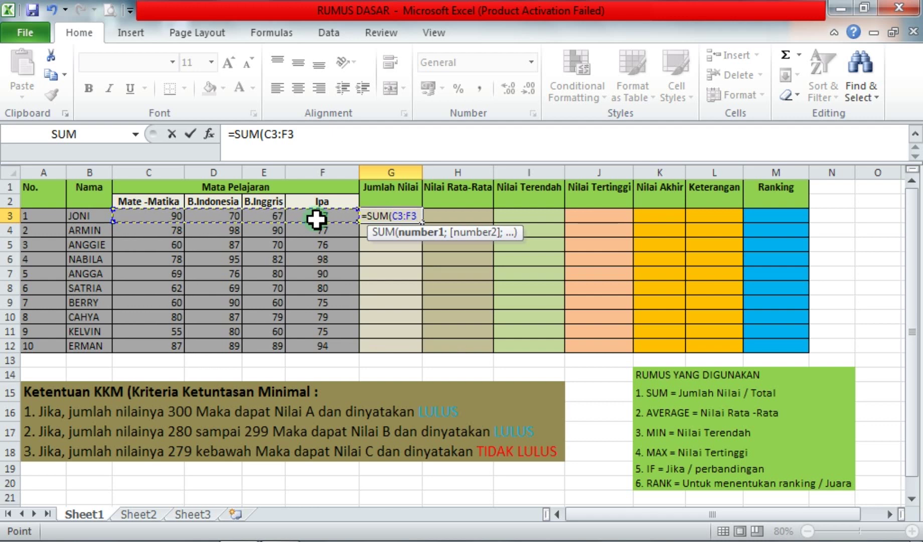
{"action": "key", "text": "Return"}
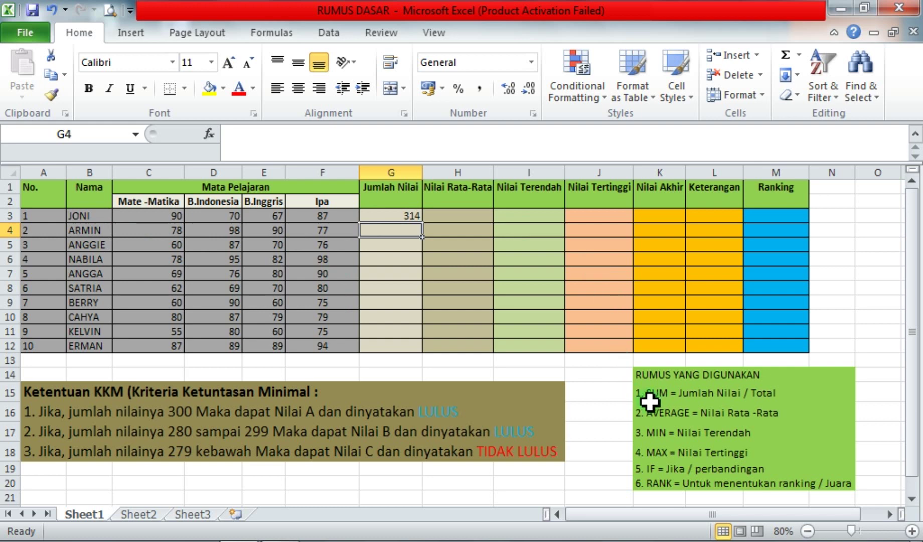
Fill the Jumlah Nilai formula from G3 down to G12 and dismiss the Windows color scheme prompt.
{"action": "left_click", "coordinate": [407, 214]}
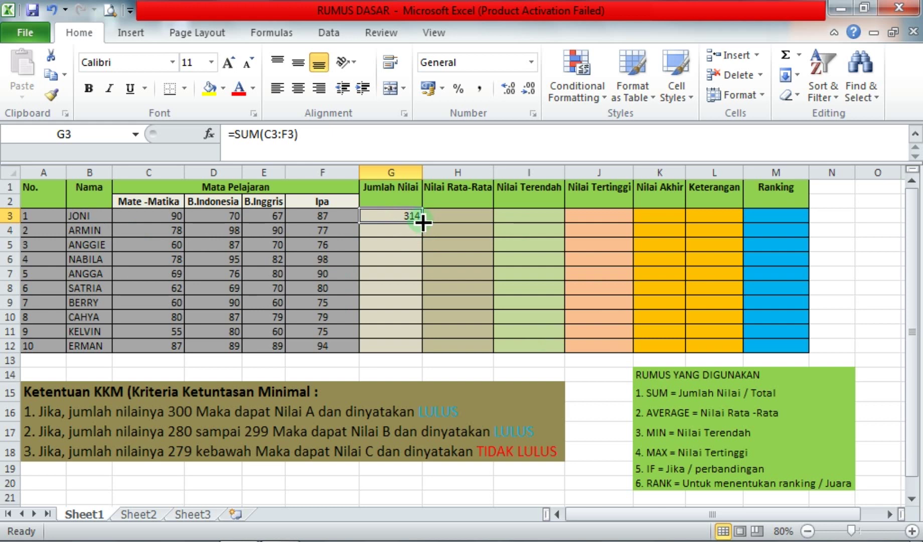
{"action": "left_click_drag", "start_coordinate": [423, 222], "coordinate": [421, 350]}
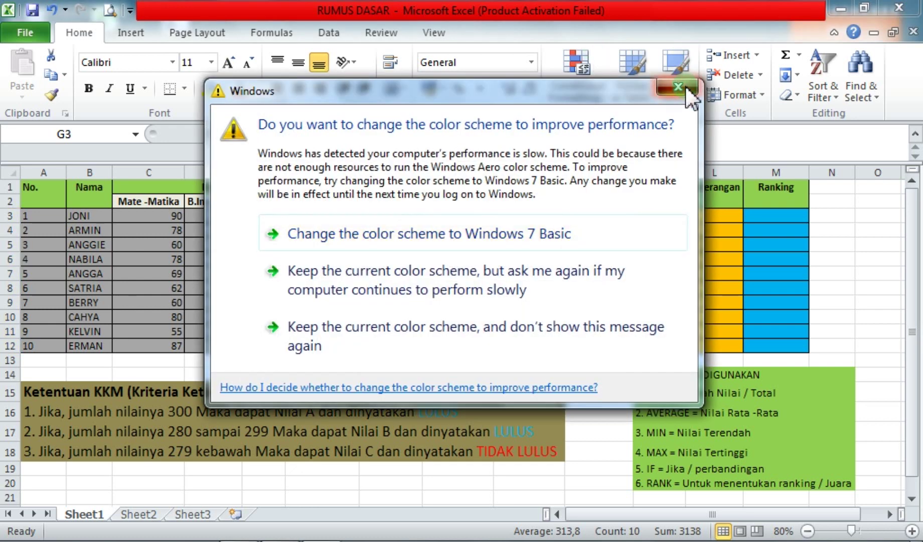
{"action": "left_click", "coordinate": [679, 87]}
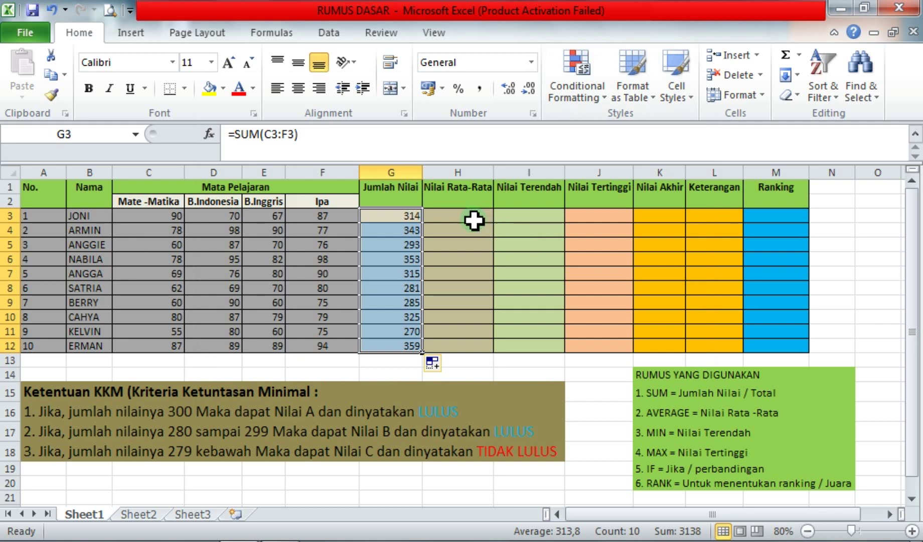
Enter =AVERAGE(C3:F3) in the first Nilai Rata-Rata cell, H3.
{"action": "left_click", "coordinate": [446, 215]}
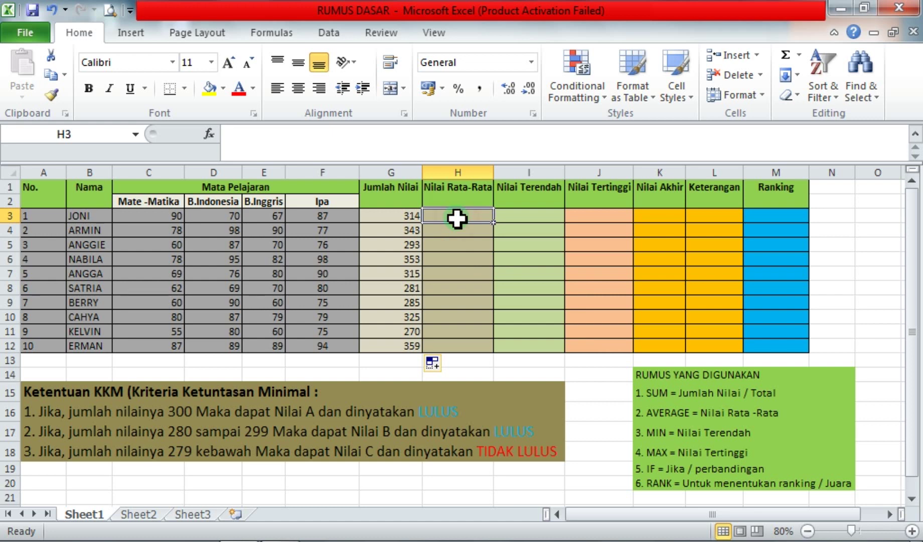
{"action": "double_click", "coordinate": [457, 218]}
{"action": "type", "text": "="}
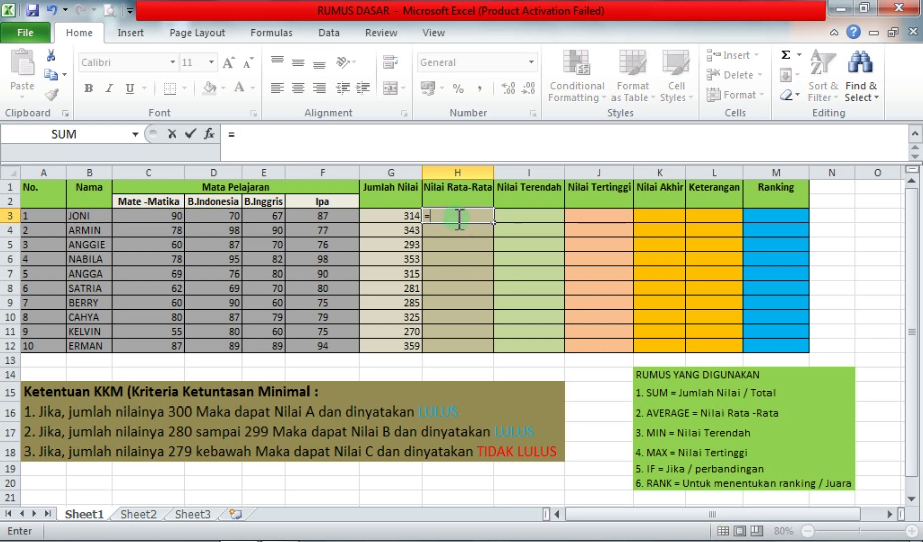
{"action": "type", "text": "AVER"}
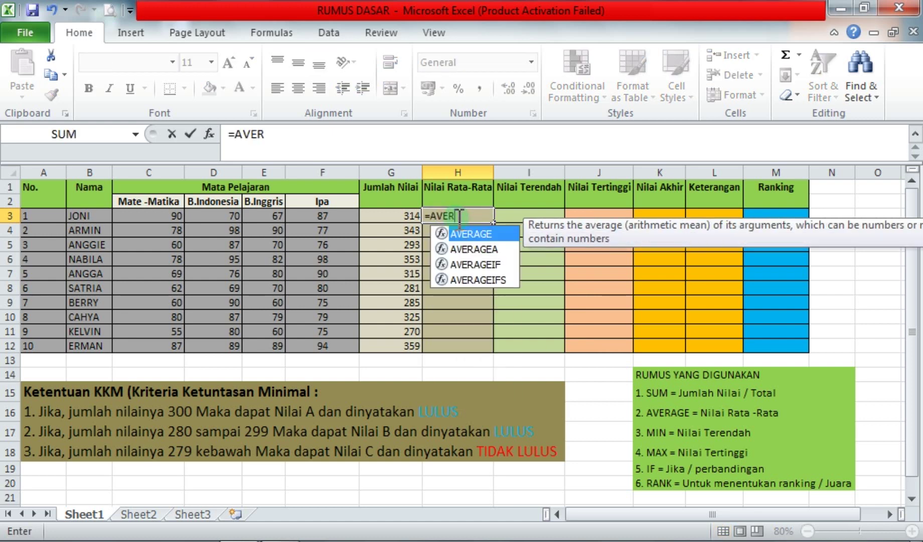
{"action": "type", "text": "AGE("}
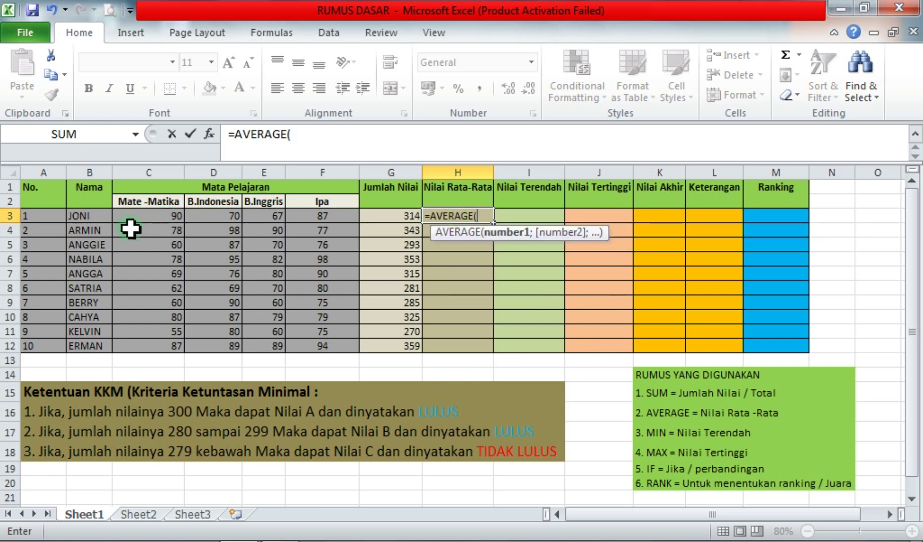
{"action": "left_click_drag", "start_coordinate": [130, 216], "coordinate": [302, 220]}
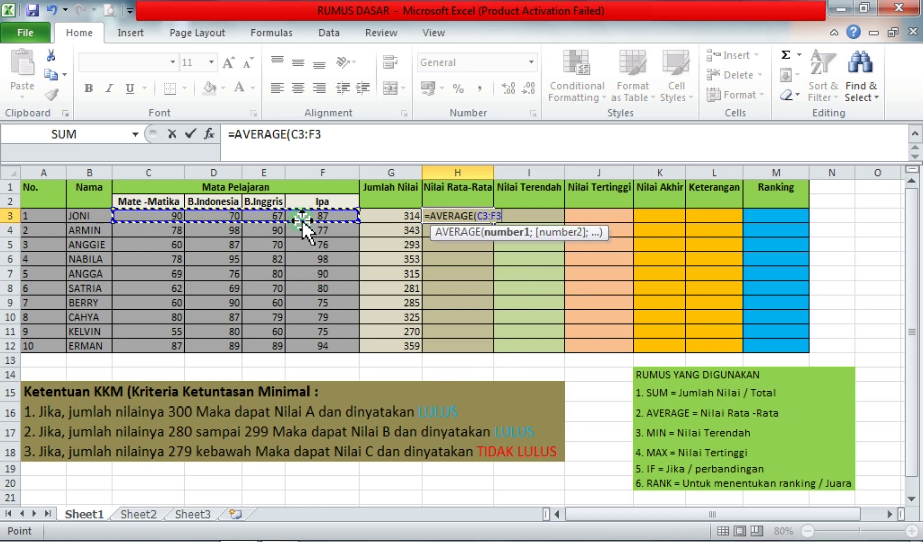
{"action": "key", "text": "Return"}
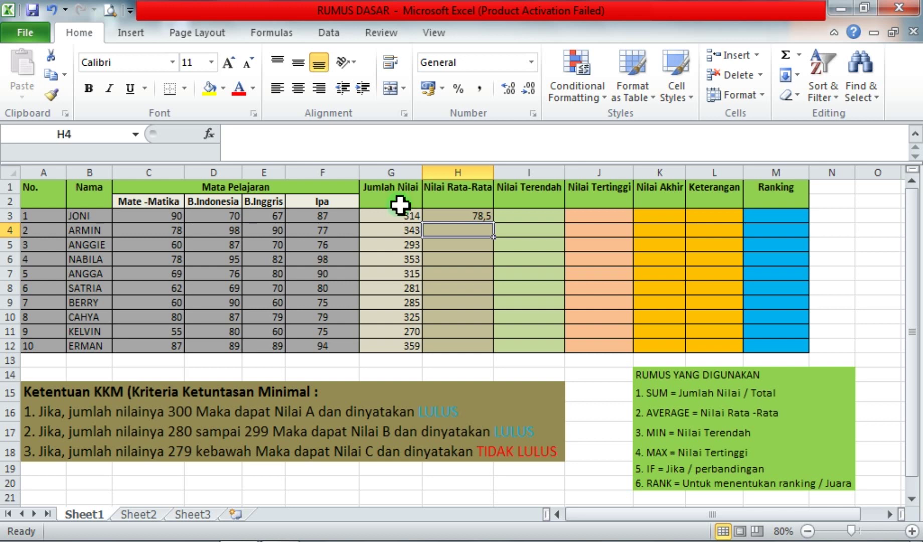
Fill the Nilai Rata-Rata formula from H3 down to H12.
{"action": "left_click", "coordinate": [102, 218]}
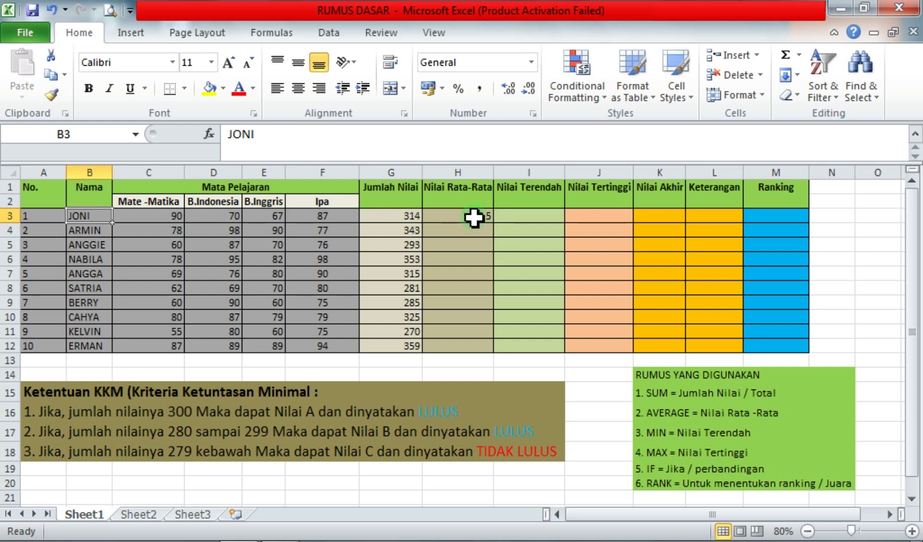
{"action": "left_click", "coordinate": [474, 217]}
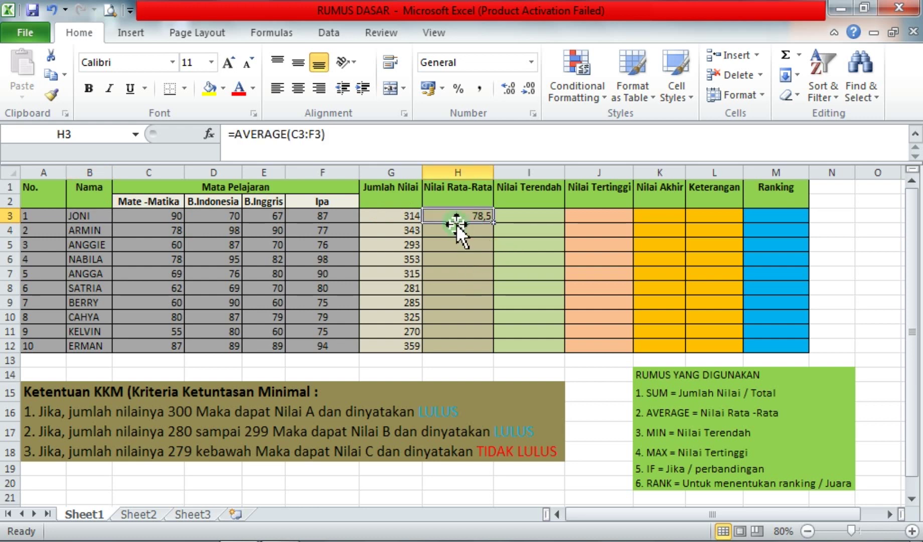
{"action": "double_click", "coordinate": [494, 222]}
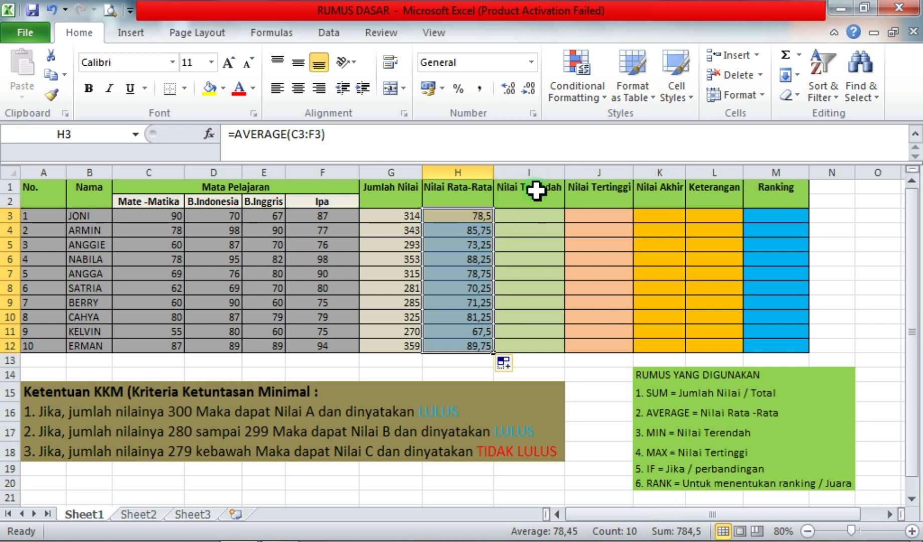
Enter =MIN(C3:F3) in the first Nilai Terendah cell, I3, dismissing the Windows color scheme prompt.
{"action": "left_click", "coordinate": [520, 215]}
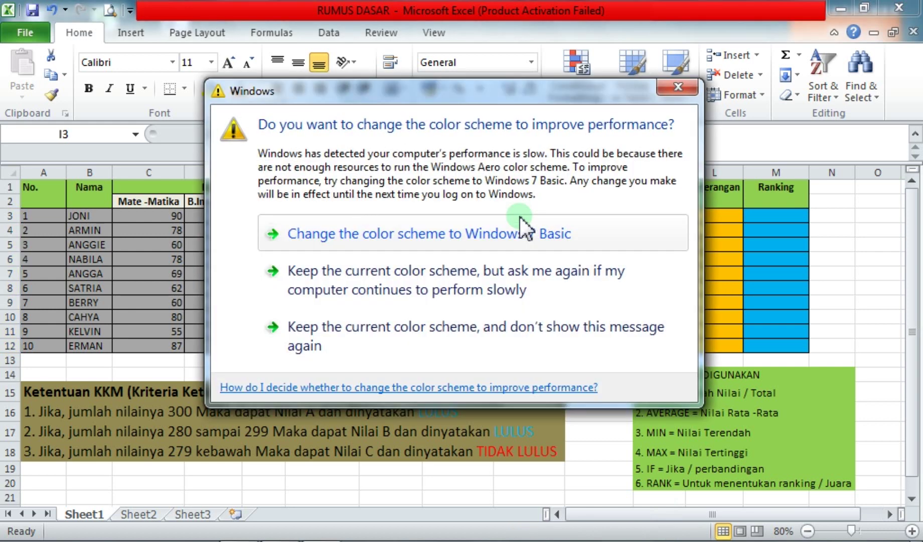
{"action": "left_click", "coordinate": [678, 86]}
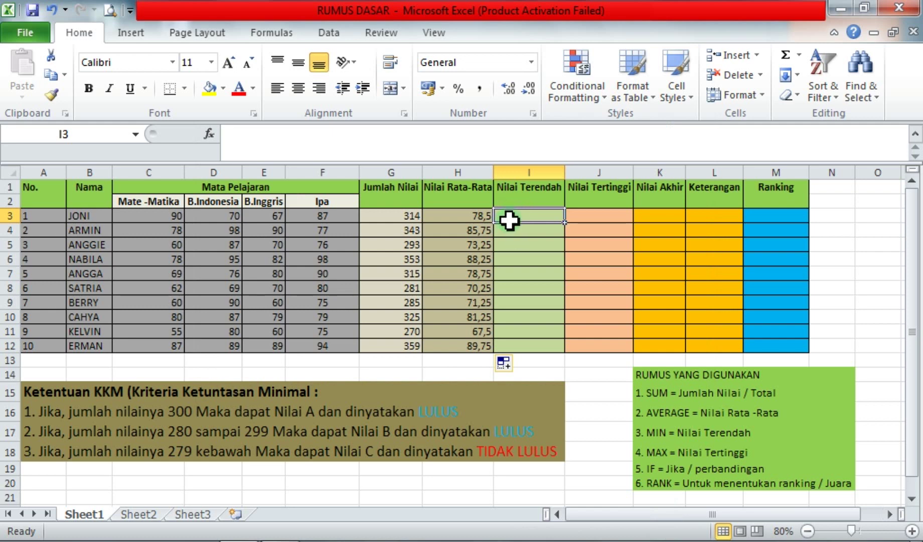
{"action": "type", "text": "="}
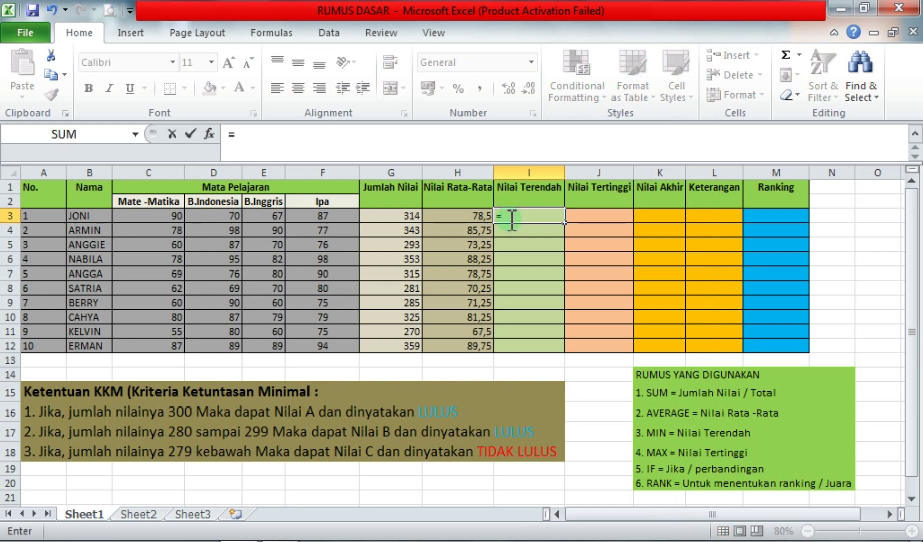
{"action": "type", "text": "MIN"}
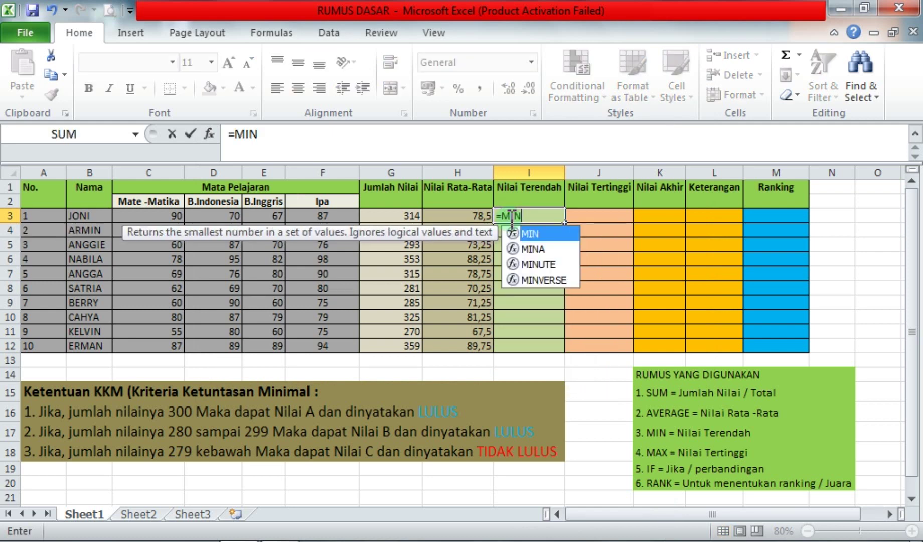
{"action": "type", "text": "("}
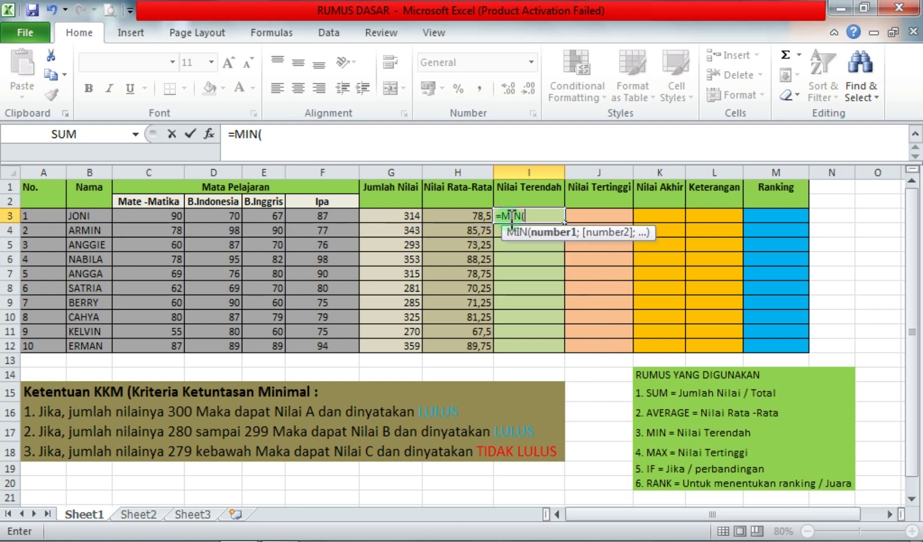
{"action": "left_click_drag", "start_coordinate": [143, 215], "coordinate": [309, 216]}
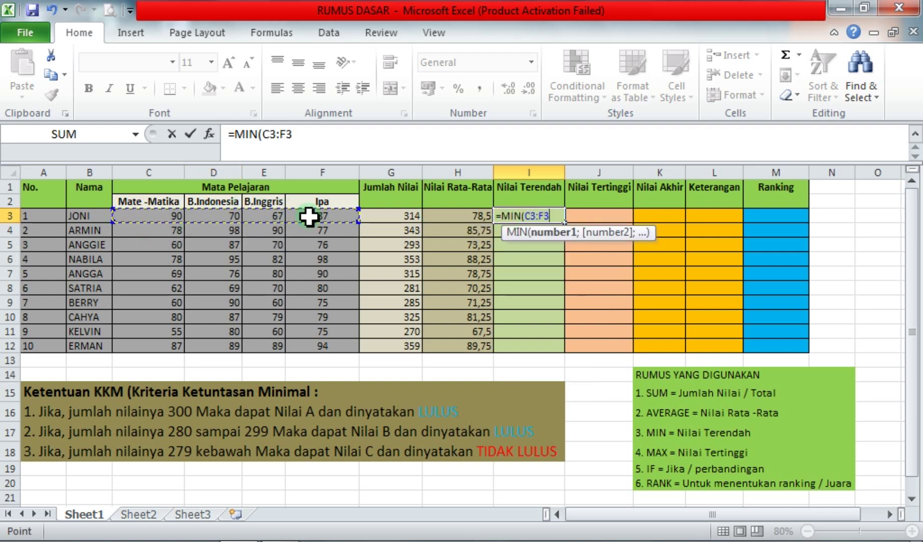
{"action": "key", "text": "Return"}
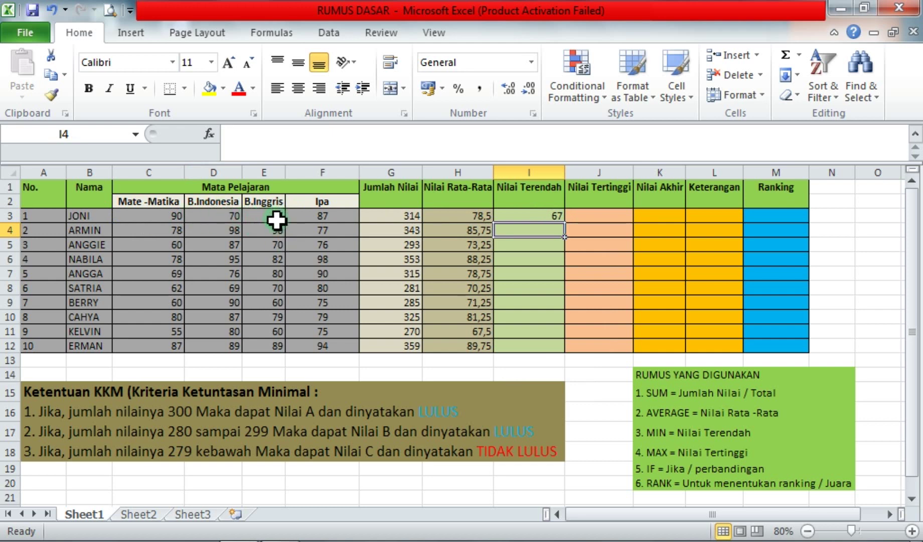
{"action": "left_click", "coordinate": [259, 201]}
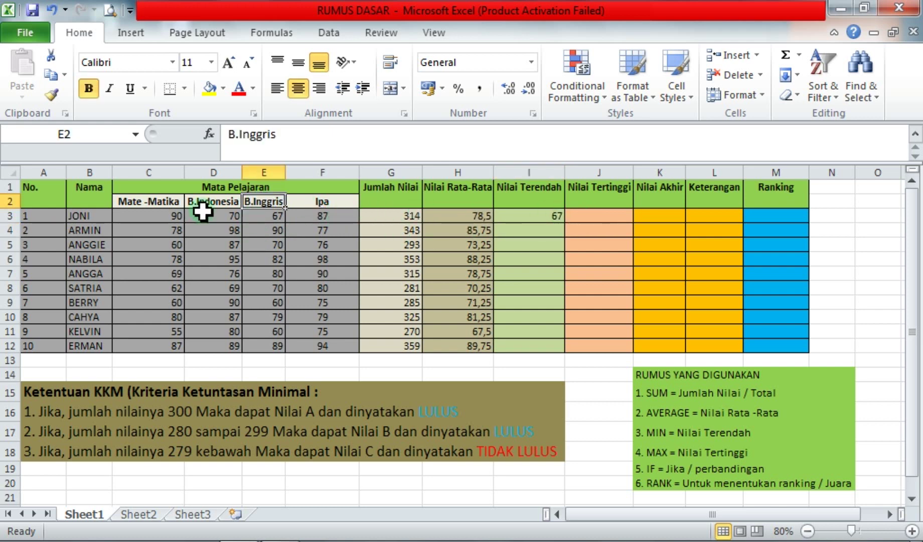
{"action": "left_click", "coordinate": [164, 217]}
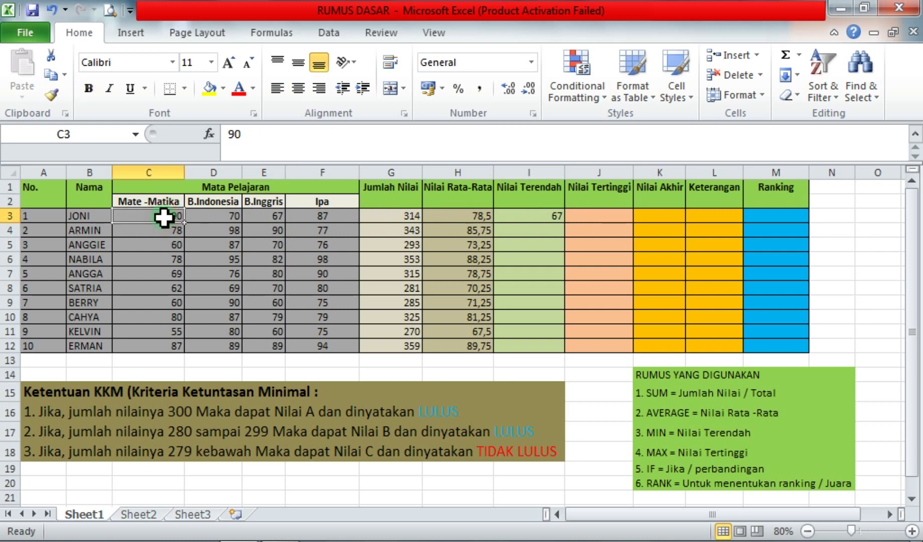
Enter =MAX(C3:F3) in the first Nilai Tertinggi cell, J3.
{"action": "left_click", "coordinate": [586, 219]}
{"action": "type", "text": "="}
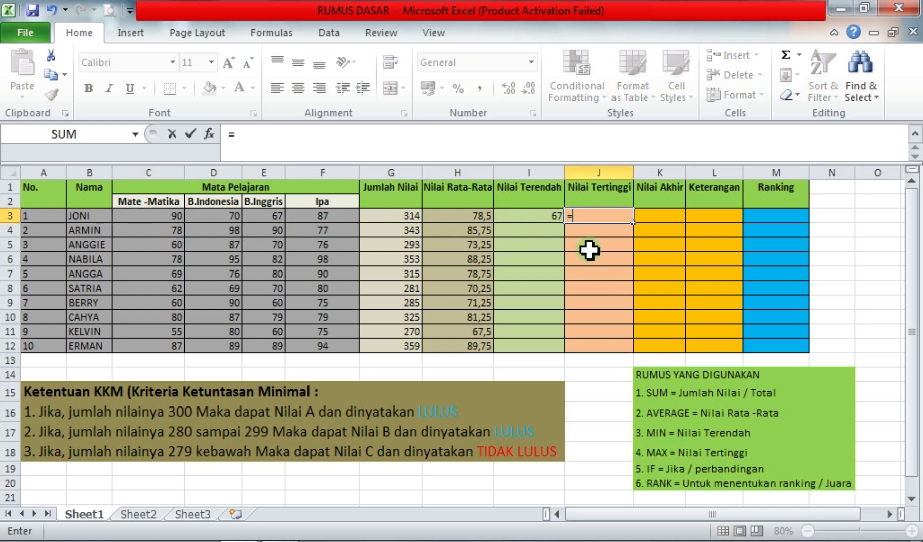
{"action": "type", "text": "MAX"}
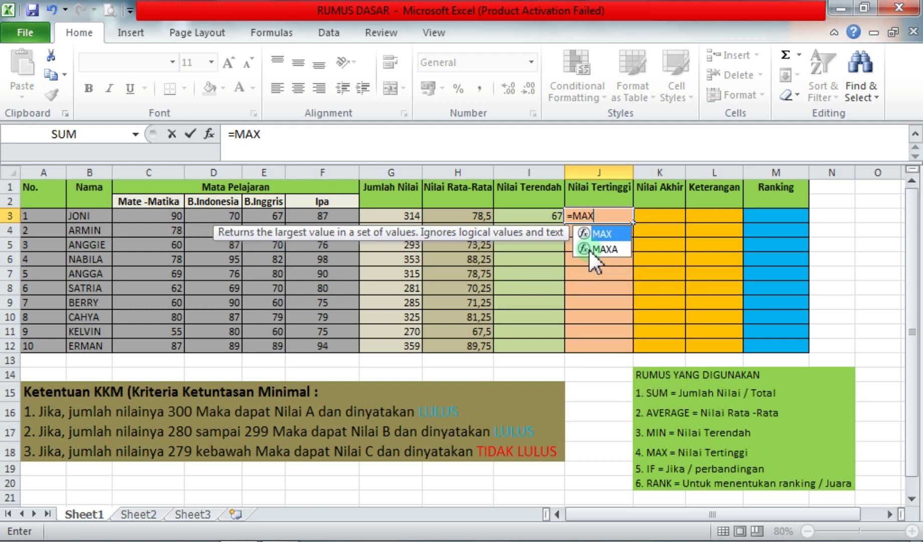
{"action": "type", "text": "("}
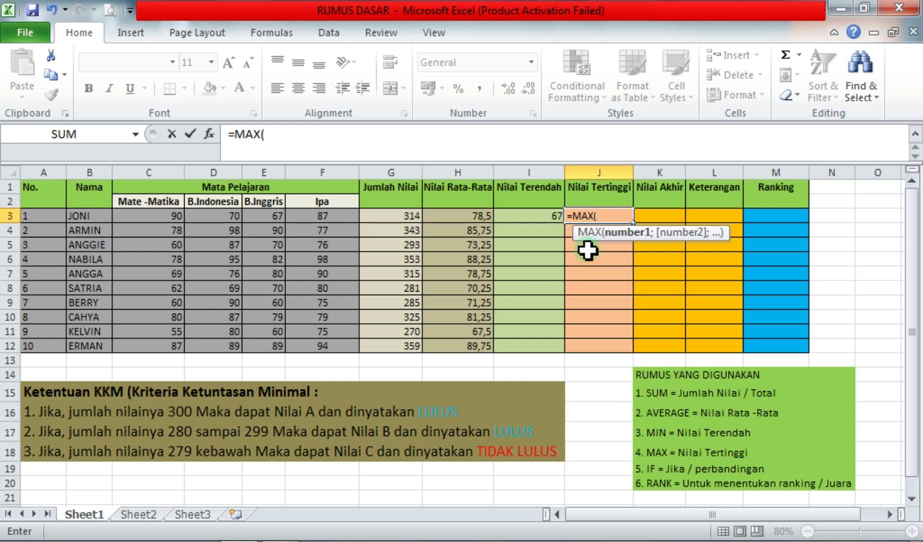
{"action": "left_click_drag", "start_coordinate": [164, 216], "coordinate": [303, 215]}
{"action": "key", "text": "Return"}
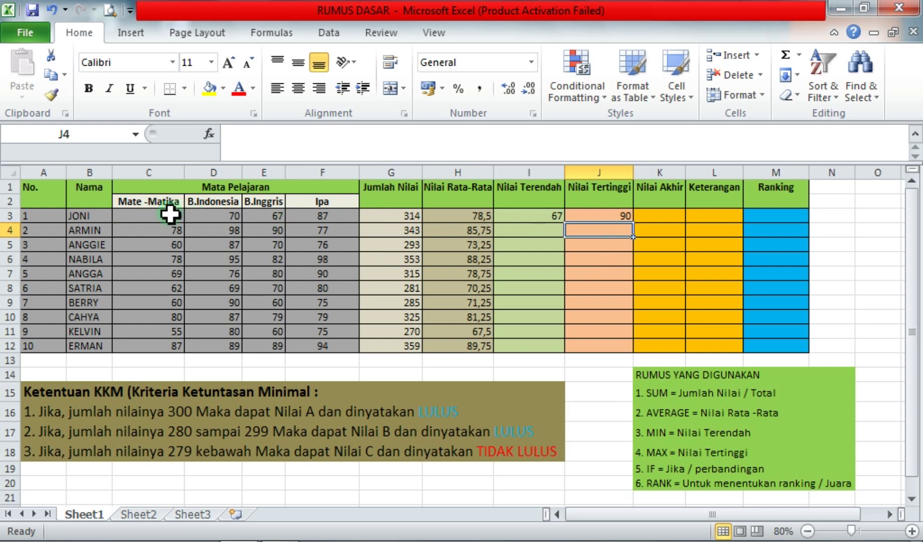
Fill the Nilai Terendah and Nilai Tertinggi formulas from row 3 down to row 12 and dismiss the Windows color scheme prompt.
{"action": "left_click", "coordinate": [526, 218]}
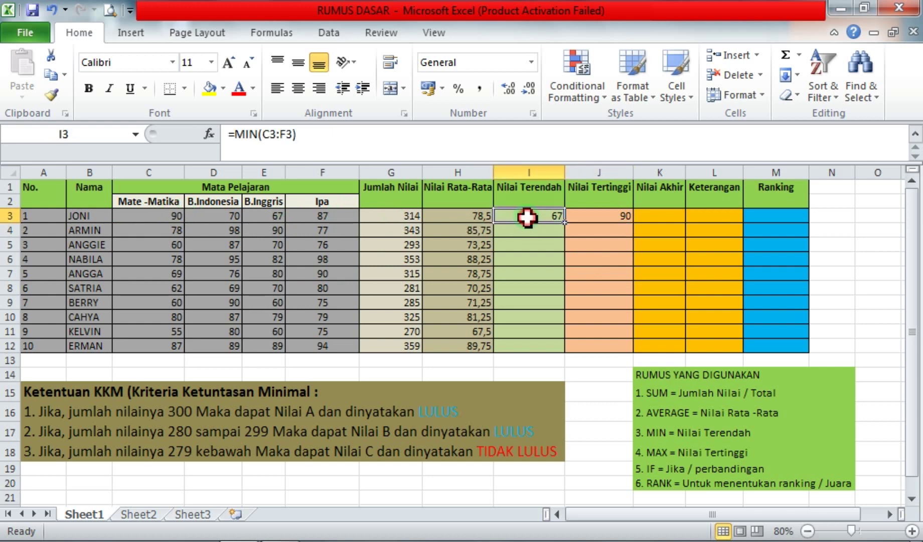
{"action": "double_click", "coordinate": [565, 221]}
{"action": "left_click", "coordinate": [631, 217]}
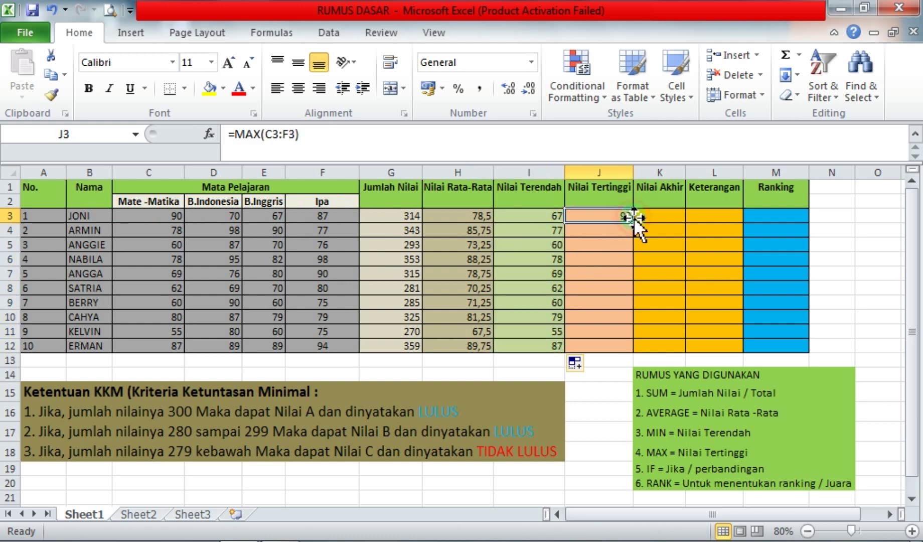
{"action": "double_click", "coordinate": [634, 222]}
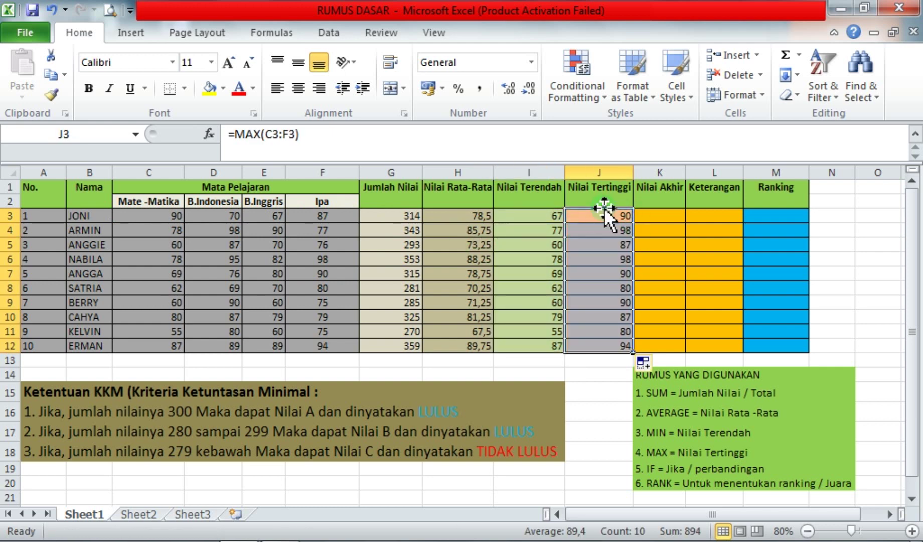
{"action": "left_click", "coordinate": [352, 315]}
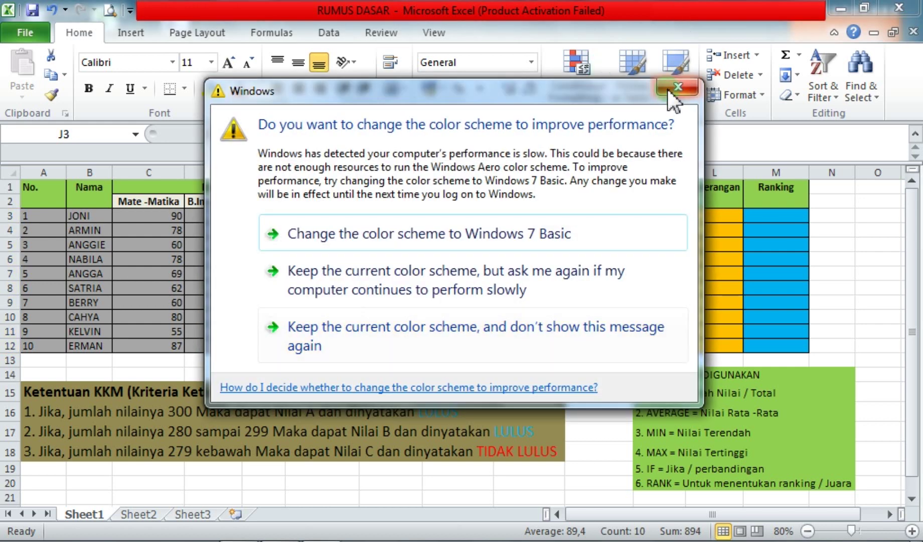
{"action": "left_click", "coordinate": [669, 90]}
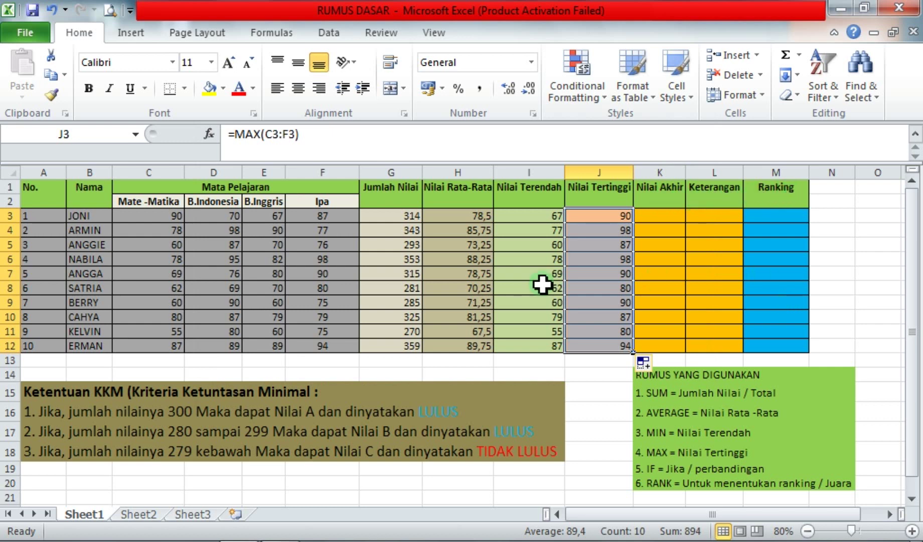
Review the Ketentuan KKM grading criteria in rows 15 to 18, dismissing the Windows color scheme prompt.
{"action": "left_click", "coordinate": [652, 217]}
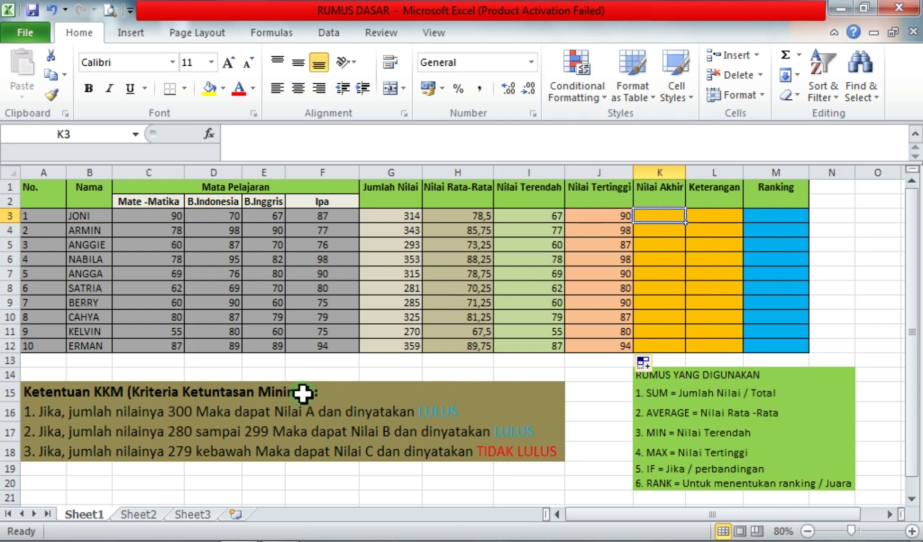
{"action": "left_click", "coordinate": [32, 392]}
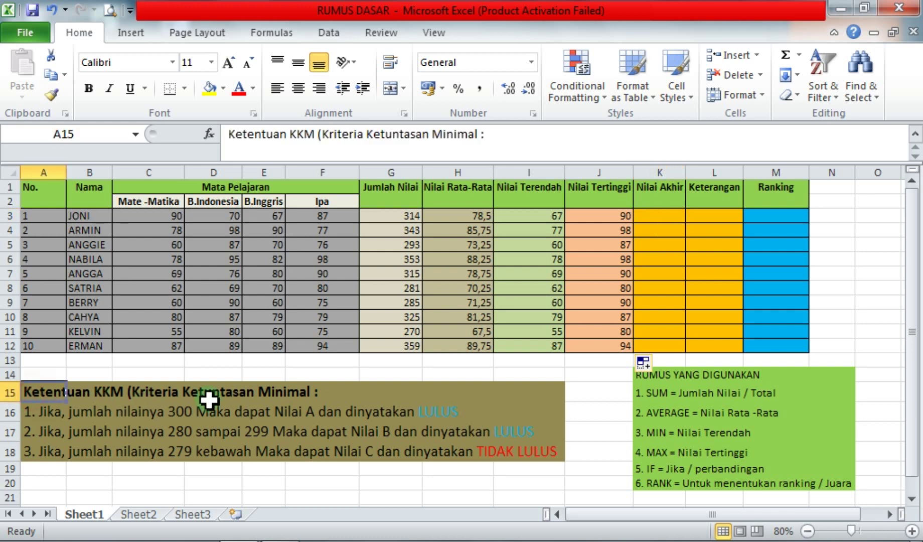
{"action": "left_click_drag", "start_coordinate": [209, 399], "coordinate": [600, 454]}
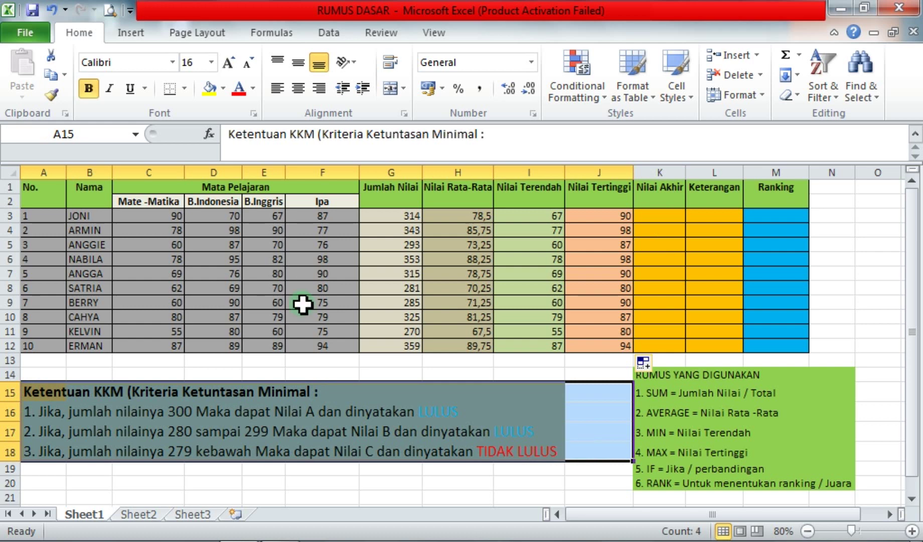
{"action": "left_click", "coordinate": [387, 372]}
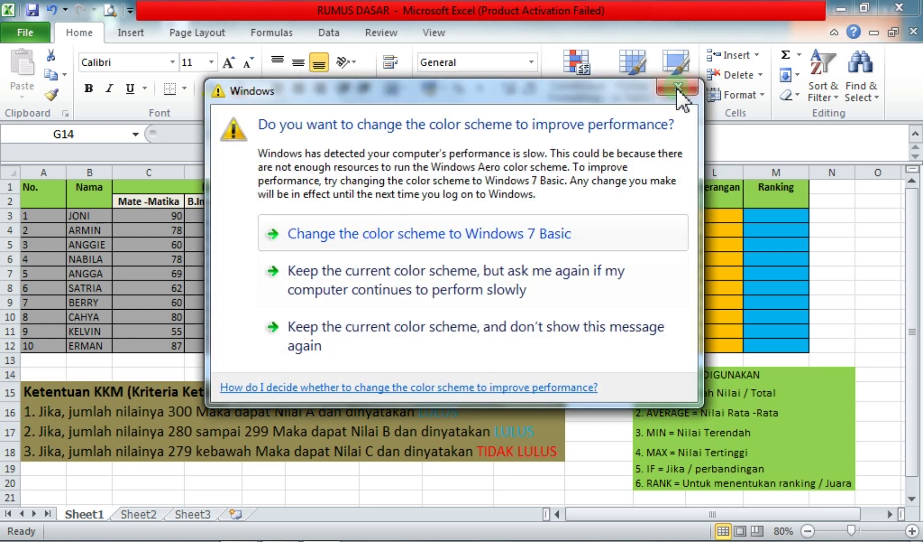
{"action": "left_click", "coordinate": [677, 88]}
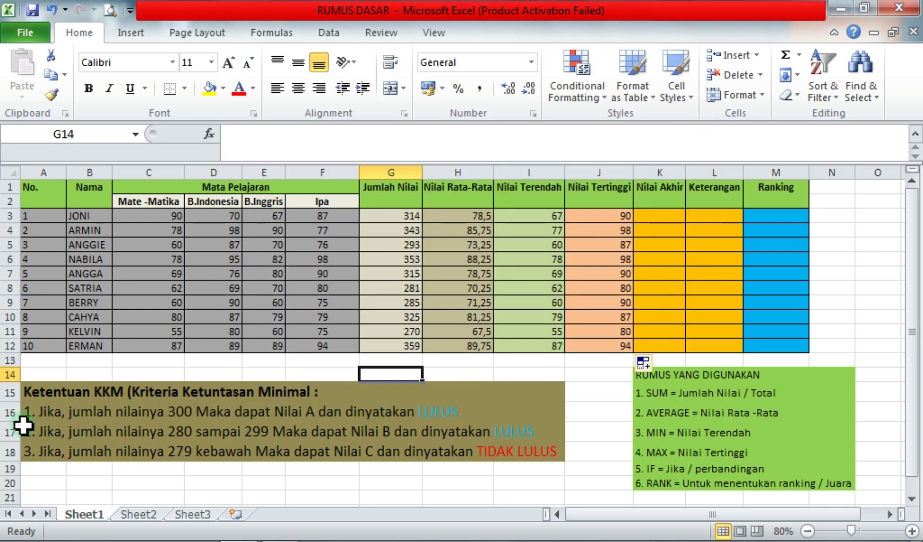
{"action": "left_click", "coordinate": [36, 412]}
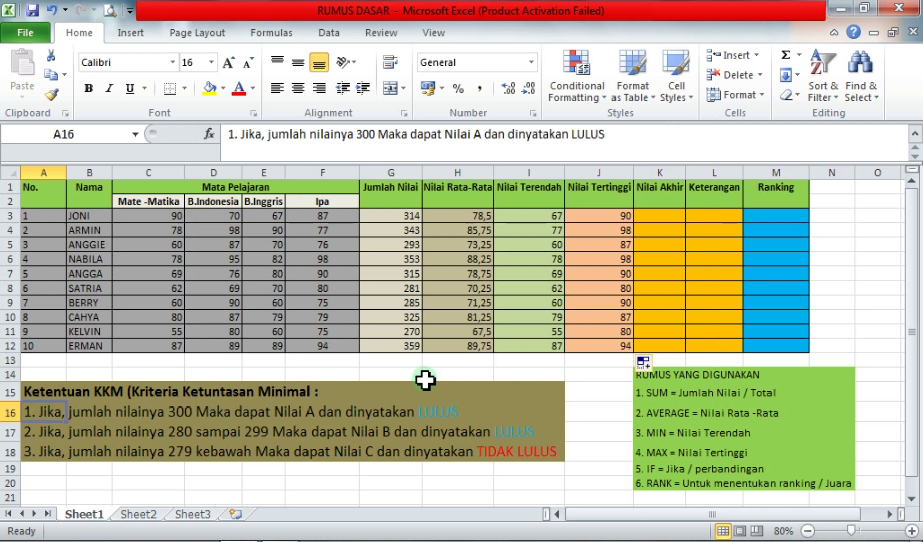
Start the Nilai Akhir formula in K3 with =IF(G3>=300;"A" as the first grade condition.
{"action": "left_click", "coordinate": [652, 217]}
{"action": "type", "text": "="}
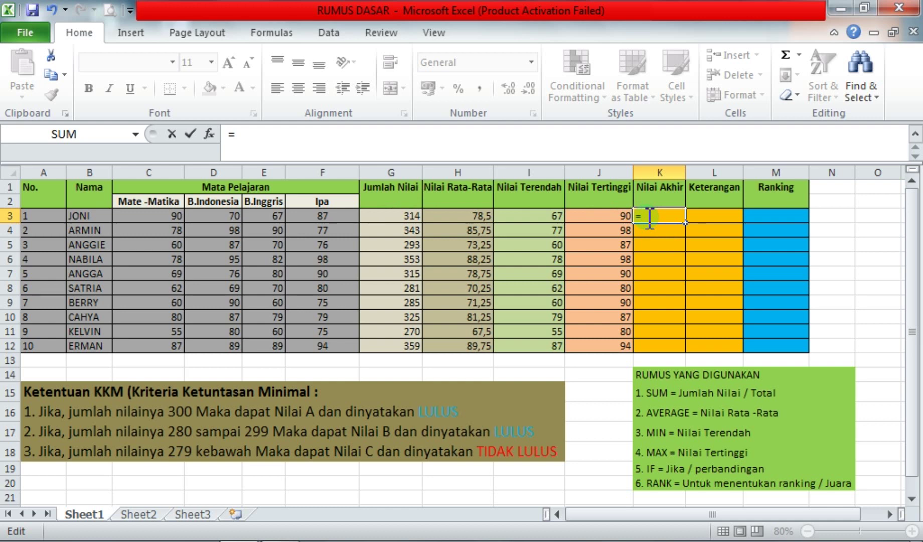
{"action": "type", "text": "F"}
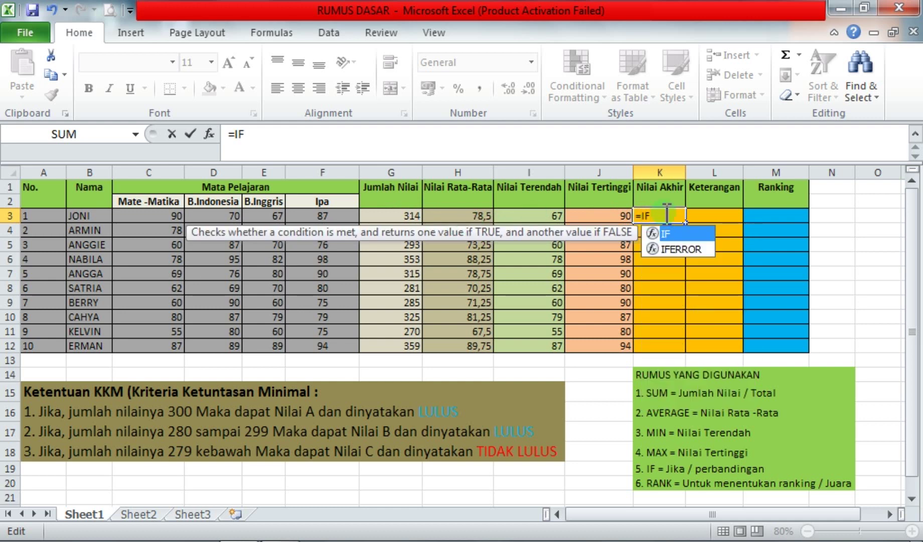
{"action": "type", "text": "("}
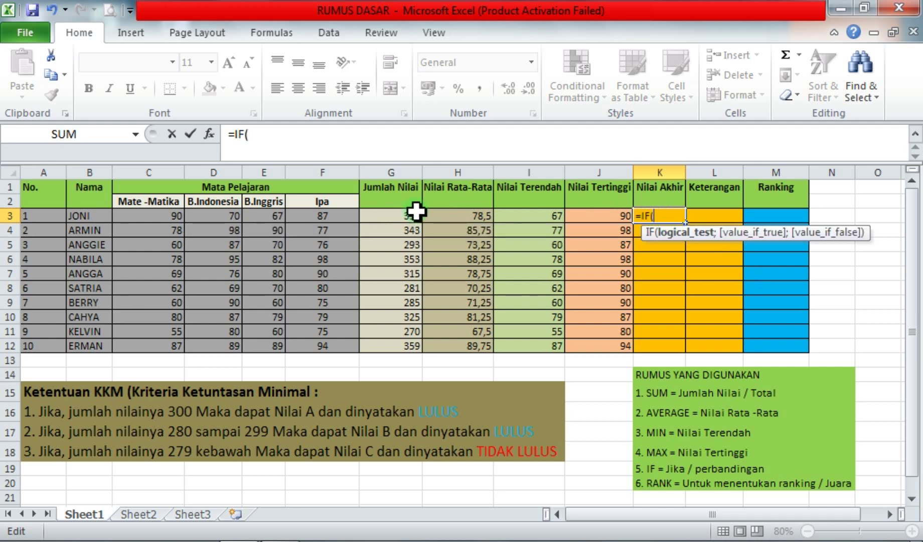
{"action": "left_click", "coordinate": [396, 217]}
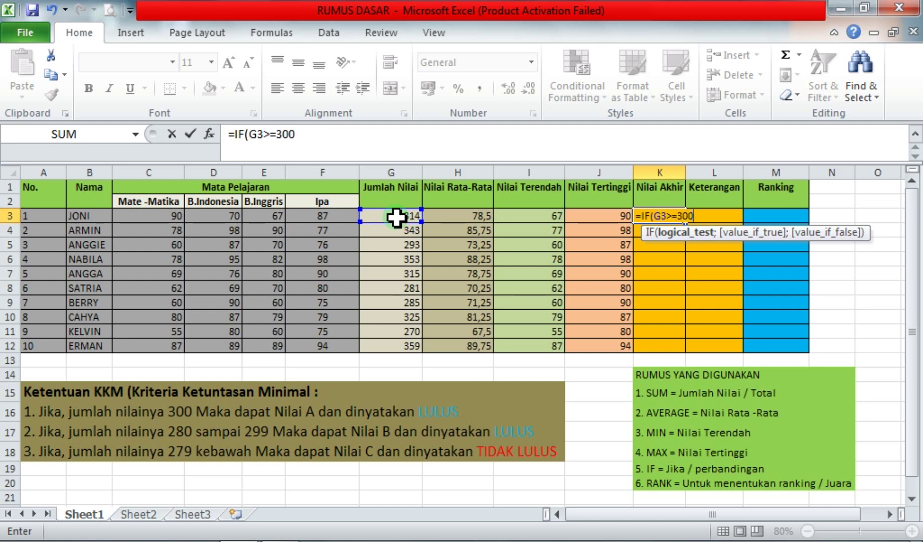
{"action": "type", "text": ";\"A"}
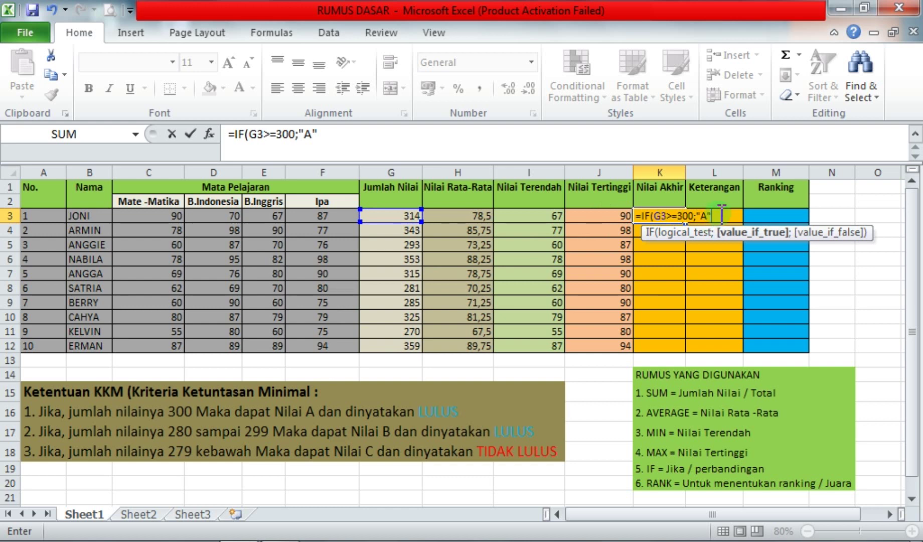
Add a nested IF with an AND test as the K3 formula's false value, dismissing the Windows color scheme prompt.
{"action": "type", "text": ";"}
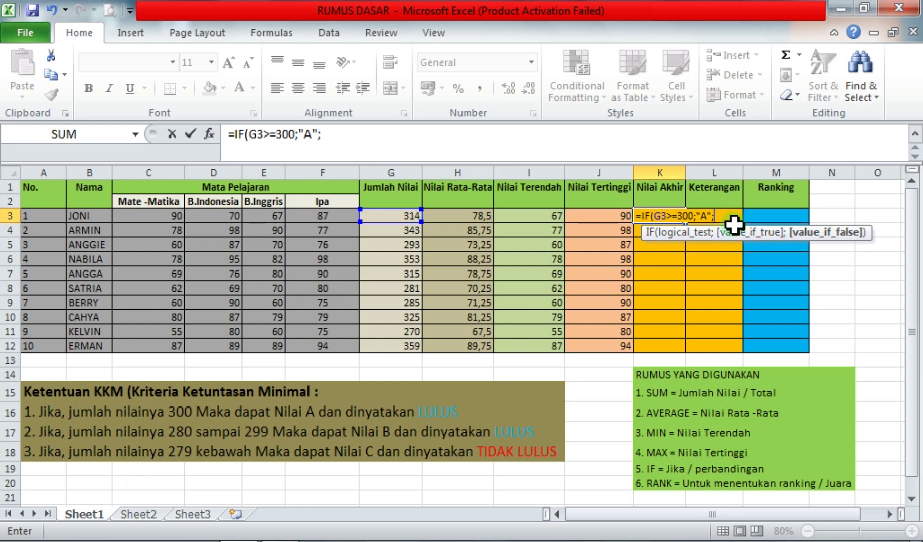
{"action": "type", "text": "IF"}
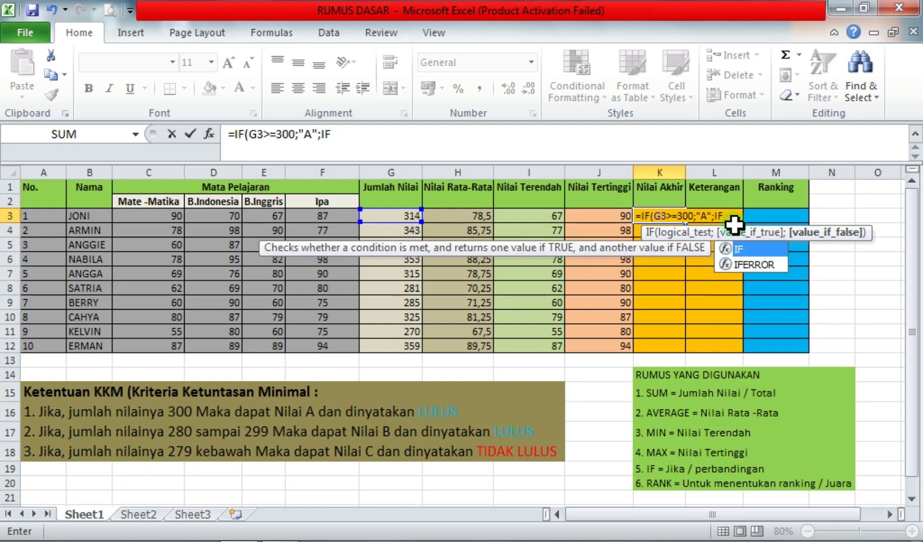
{"action": "type", "text": "("}
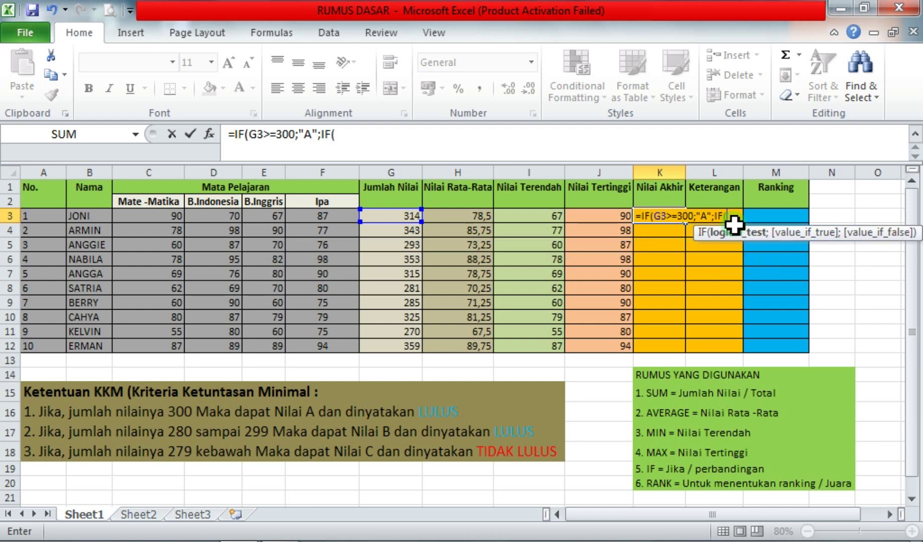
{"action": "type", "text": "AND"}
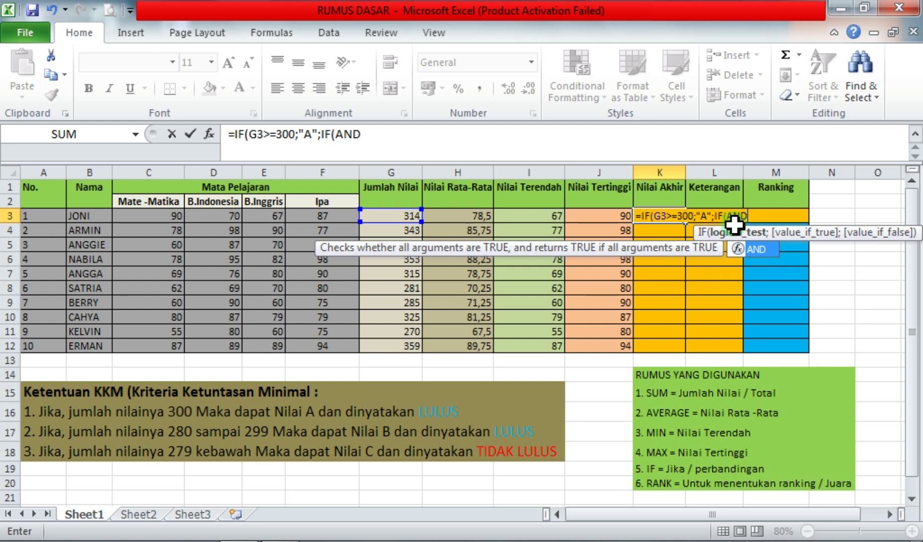
{"action": "type", "text": "("}
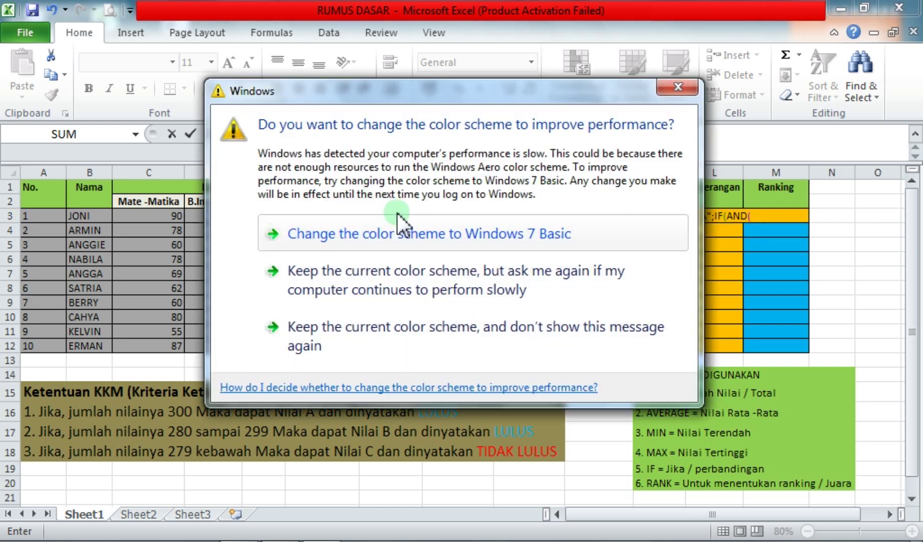
{"action": "left_click", "coordinate": [677, 87]}
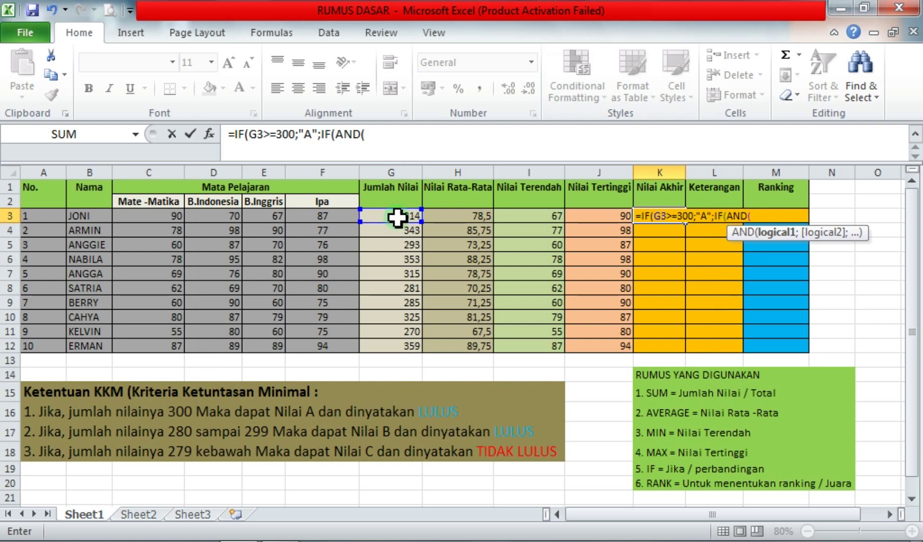
Set the nested AND conditions in the K3 formula to G3>=280;G3<=299 and close the AND function.
{"action": "left_click", "coordinate": [397, 217]}
{"action": "type", "text": ">=28"}
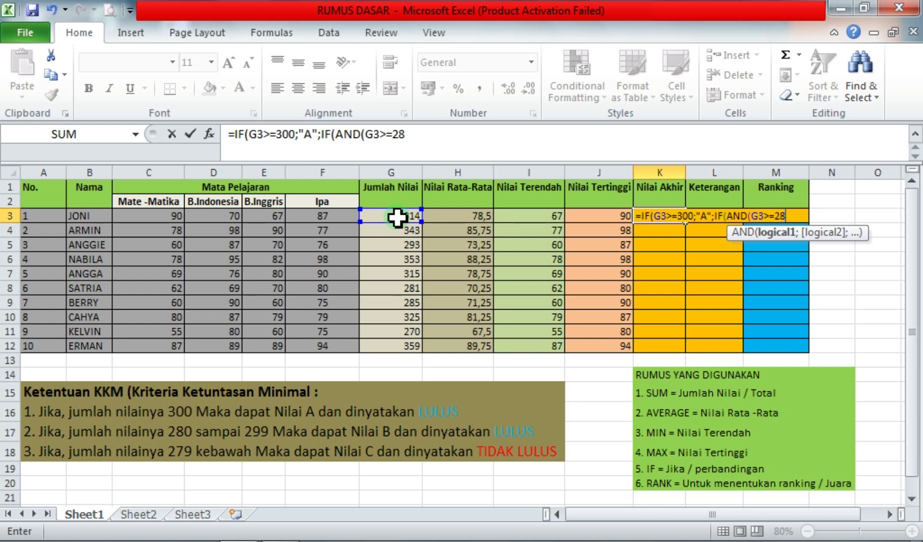
{"action": "type", "text": "0;"}
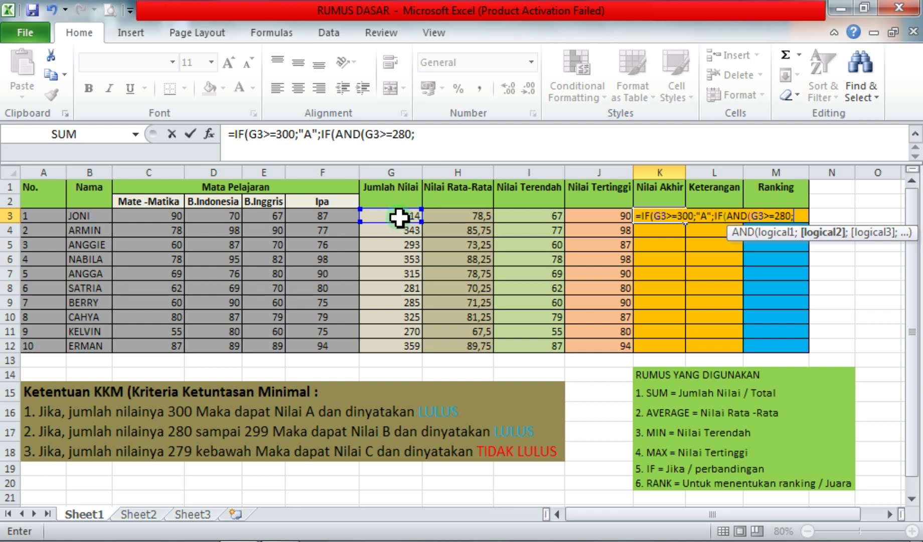
{"action": "left_click", "coordinate": [399, 216]}
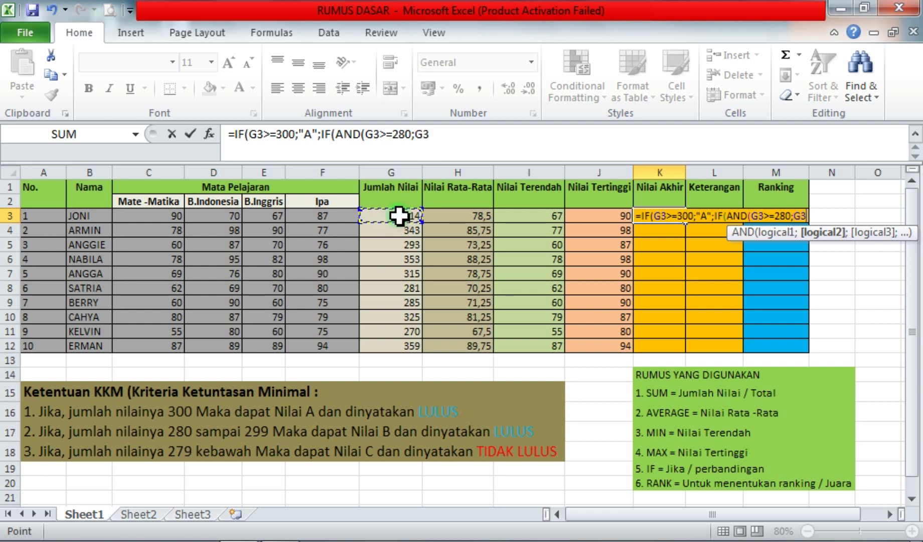
{"action": "type", "text": "<"}
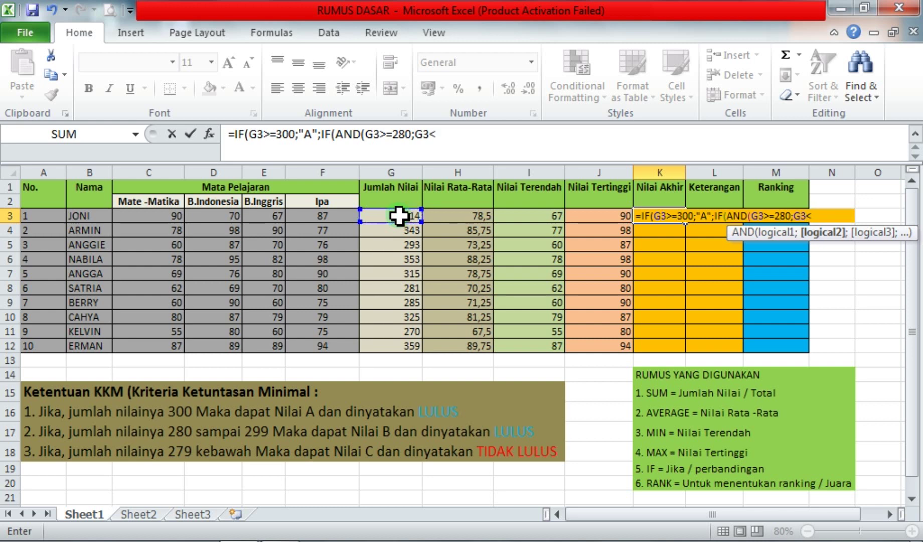
{"action": "type", "text": "=299)"}
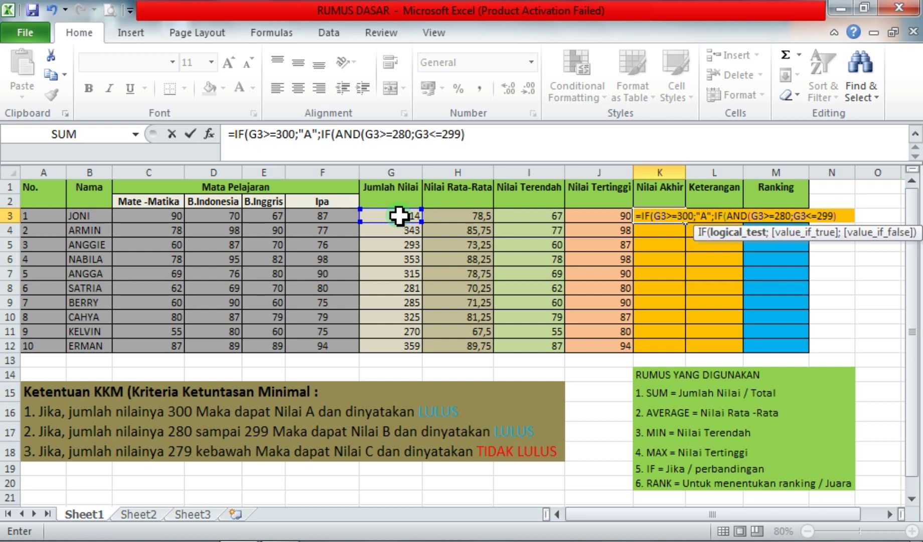
Complete the K3 formula with results "B" and "C", dismissing the color scheme prompt and accepting Excel's proposed closing-parenthesis correction.
{"action": "type", "text": ";"}
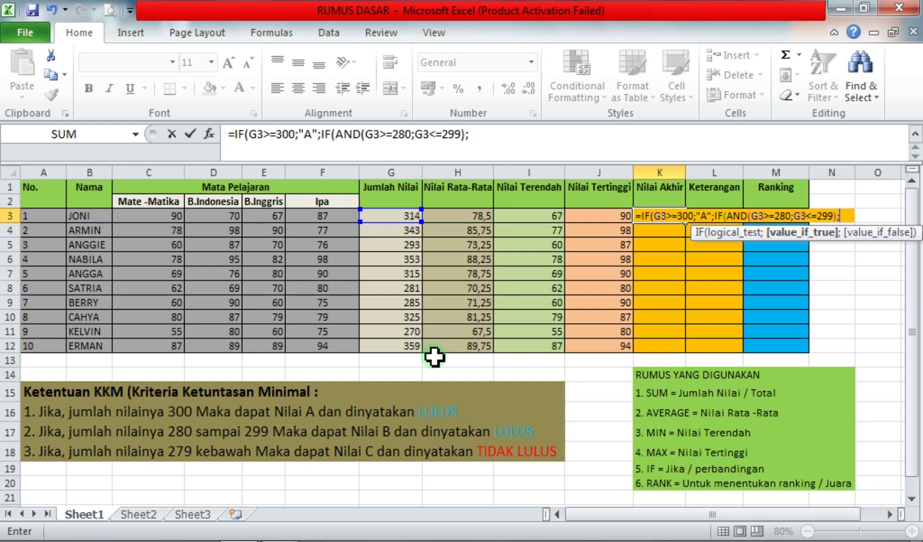
{"action": "type", "text": "\"B\""}
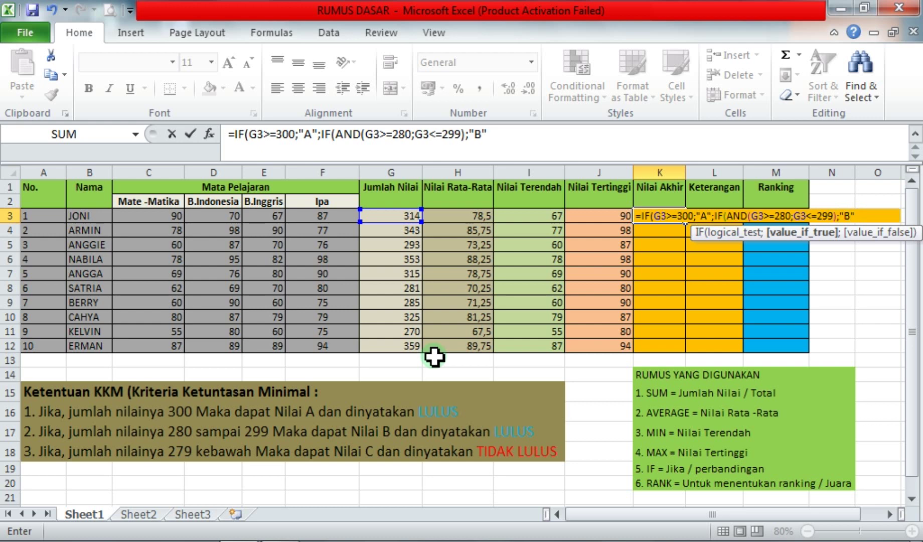
{"action": "type", "text": ";"}
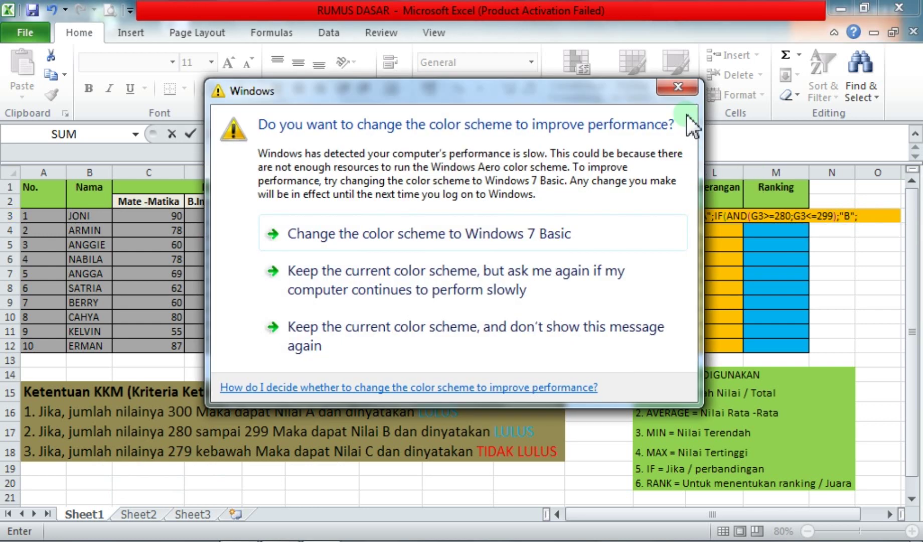
{"action": "left_click", "coordinate": [678, 88]}
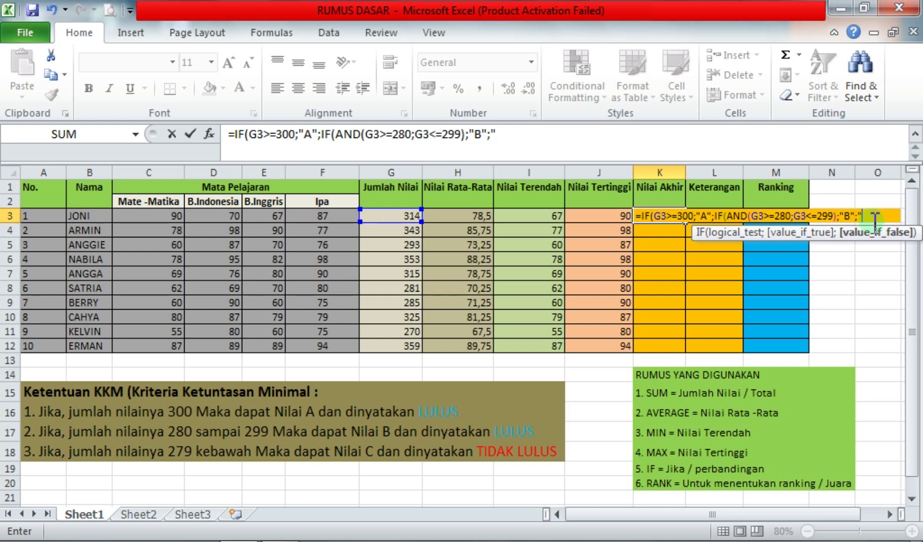
{"action": "type", "text": "C\")"}
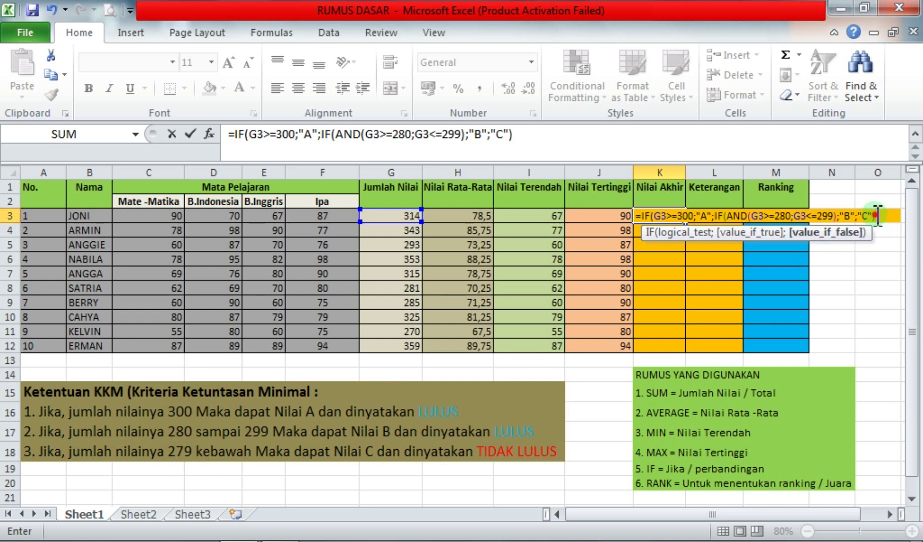
{"action": "left_click", "coordinate": [878, 215]}
{"action": "key", "text": "Return"}
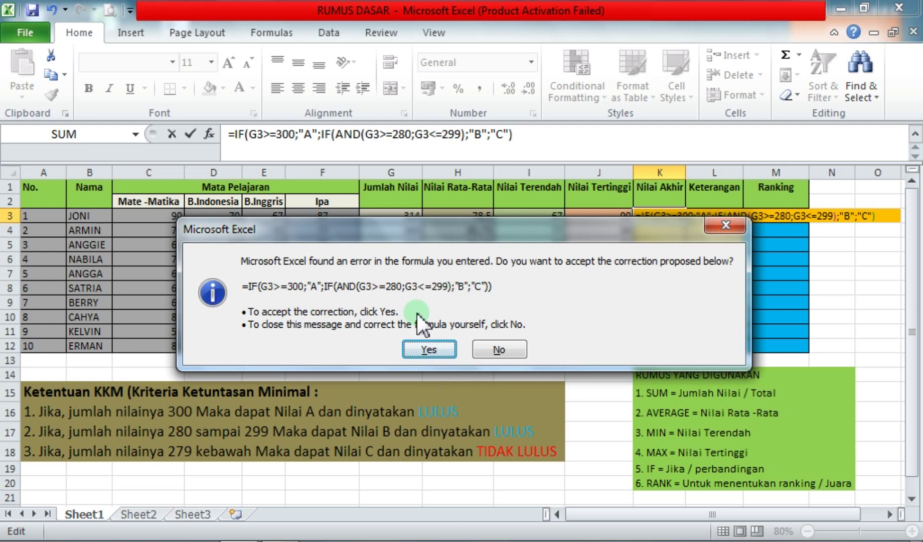
{"action": "left_click", "coordinate": [419, 347]}
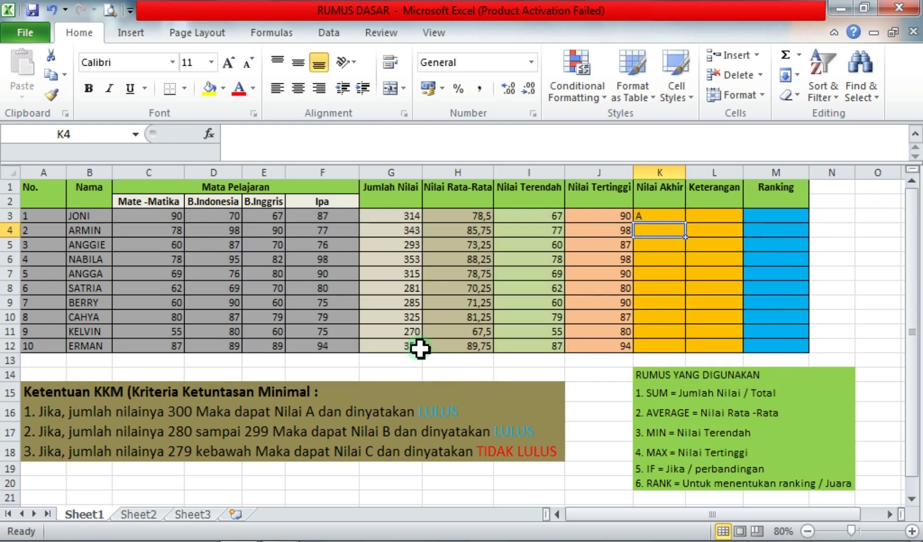
Fill the Nilai Akhir formula from K3 down to K12, check cells K5 and K11, and dismiss the Windows color scheme prompt.
{"action": "left_click", "coordinate": [662, 216]}
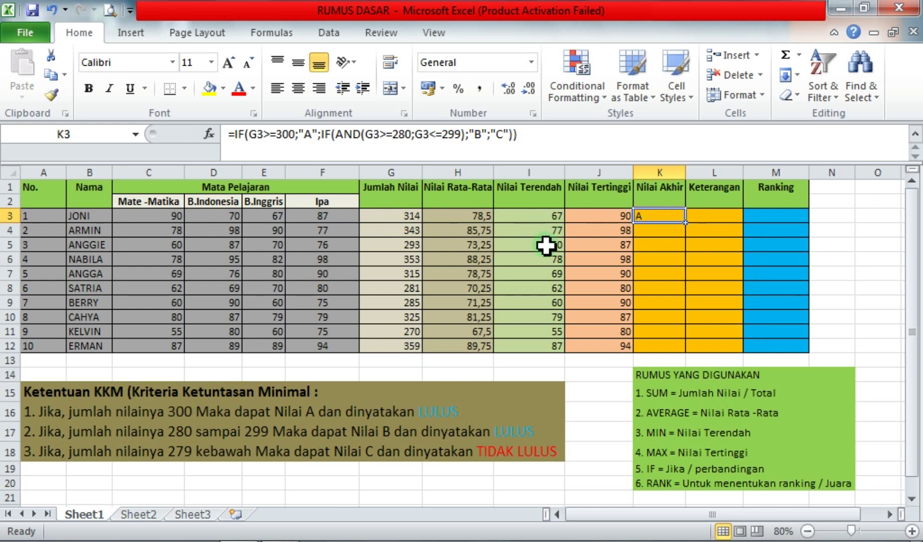
{"action": "double_click", "coordinate": [685, 220]}
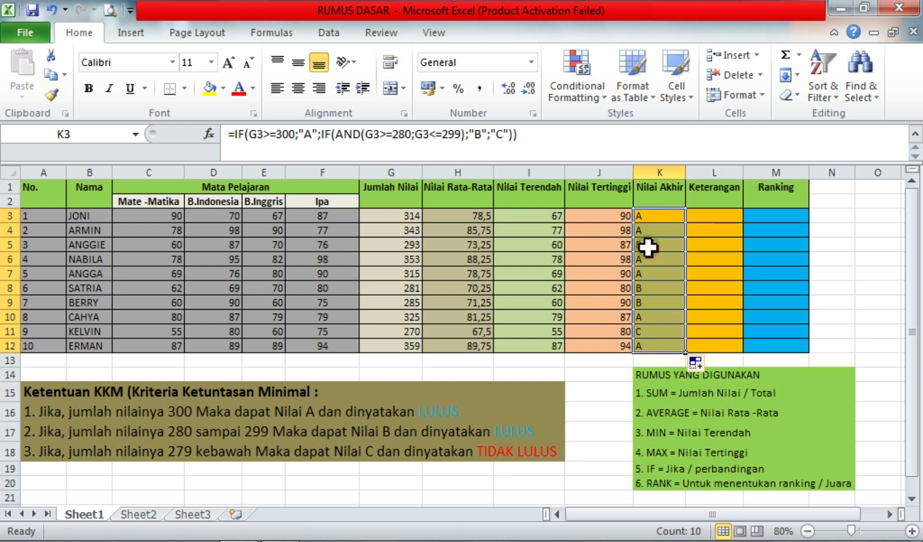
{"action": "left_click", "coordinate": [651, 245]}
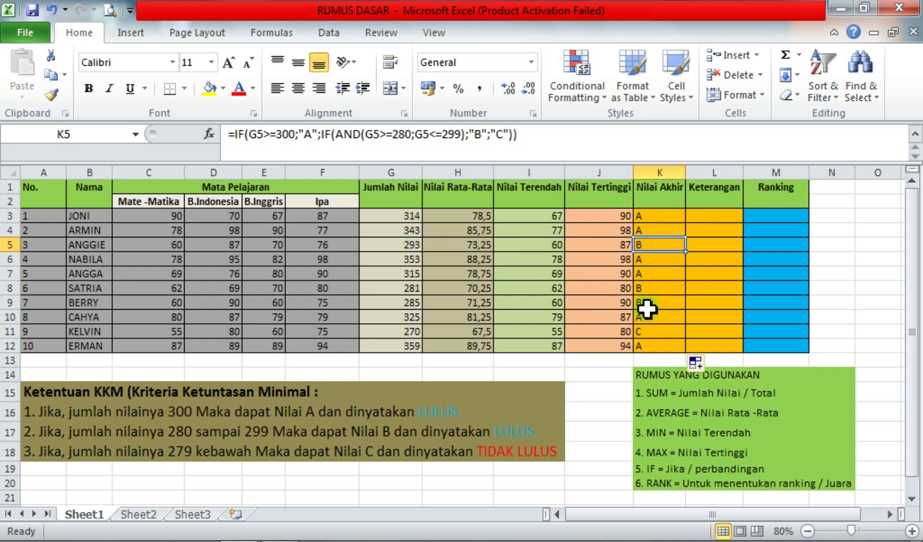
{"action": "left_click", "coordinate": [656, 334]}
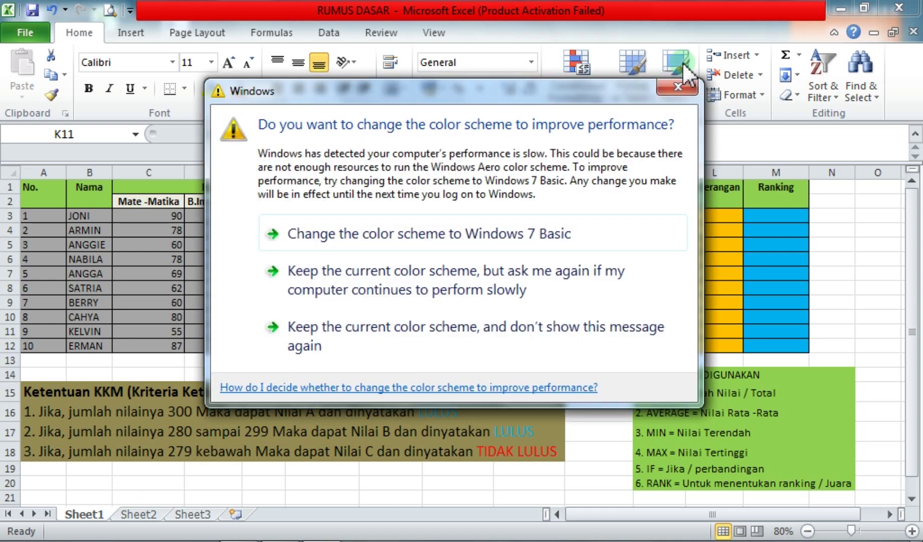
{"action": "left_click", "coordinate": [480, 240]}
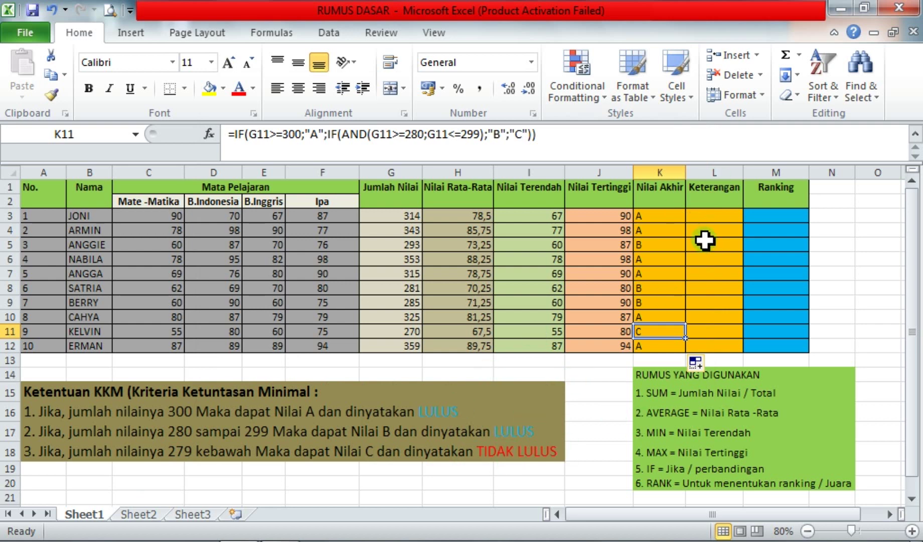
Start the Keterangan formula in L3 with the condition =IF(K3="A";.
{"action": "left_click", "coordinate": [705, 221]}
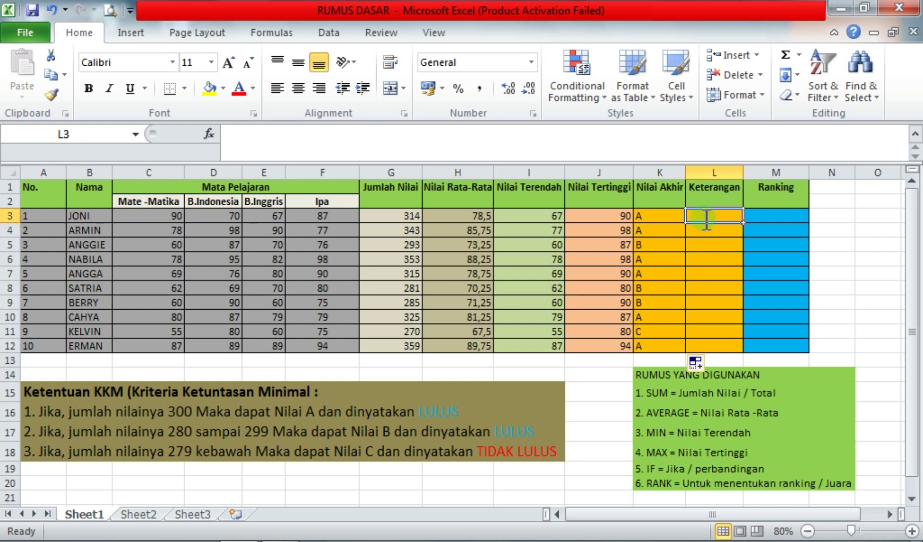
{"action": "type", "text": "="}
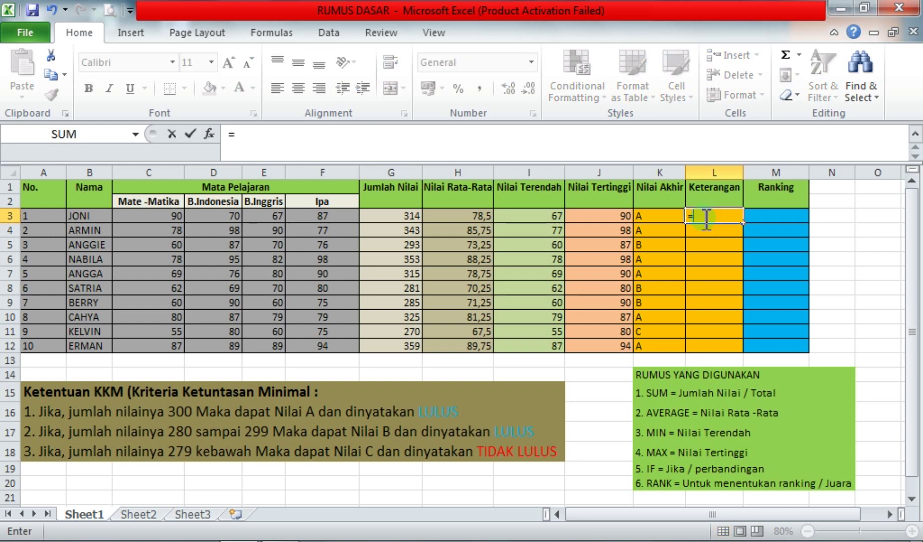
{"action": "type", "text": "I"}
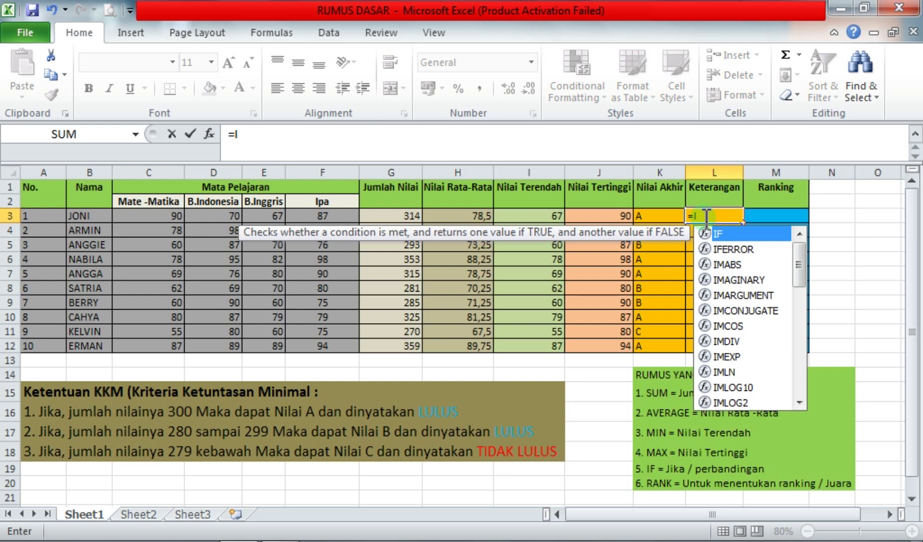
{"action": "type", "text": "F"}
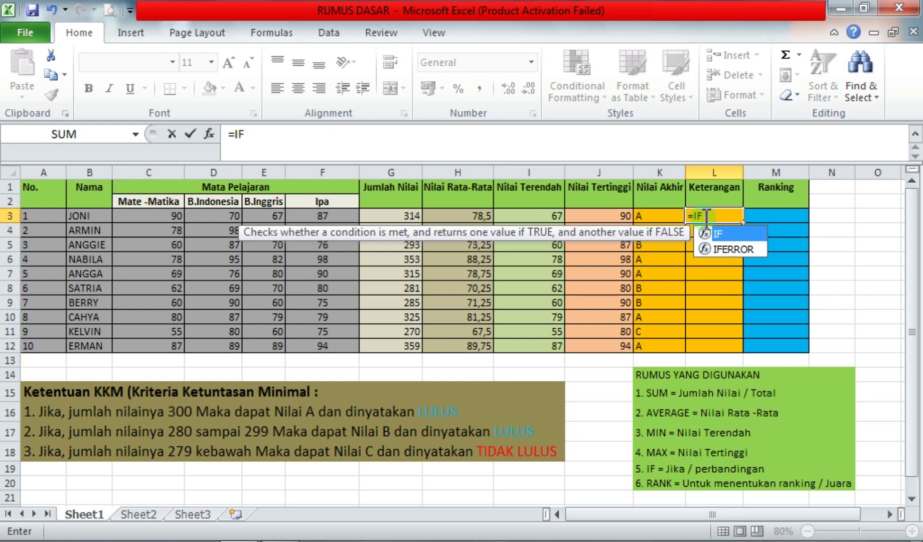
{"action": "type", "text": "("}
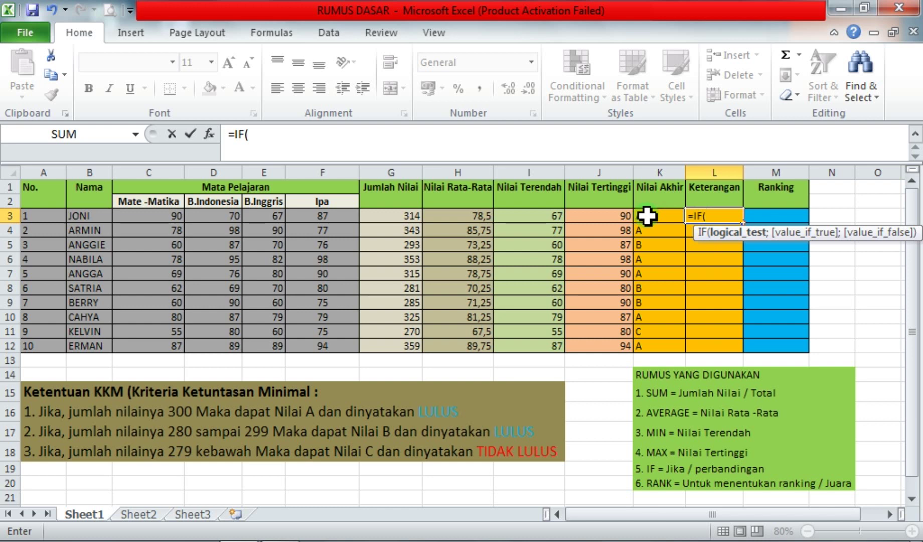
{"action": "left_click", "coordinate": [646, 216]}
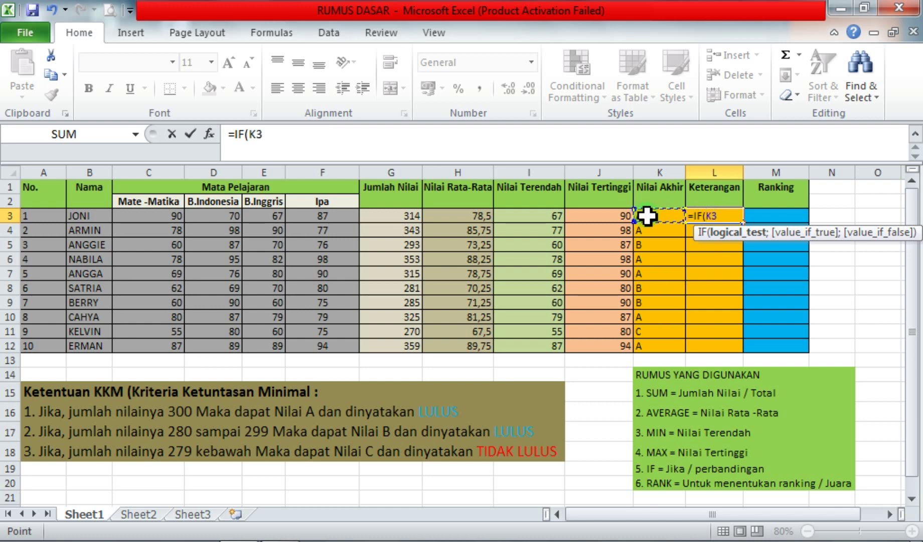
{"action": "type", "text": "="}
{"action": "type", "text": "\"A\";"}
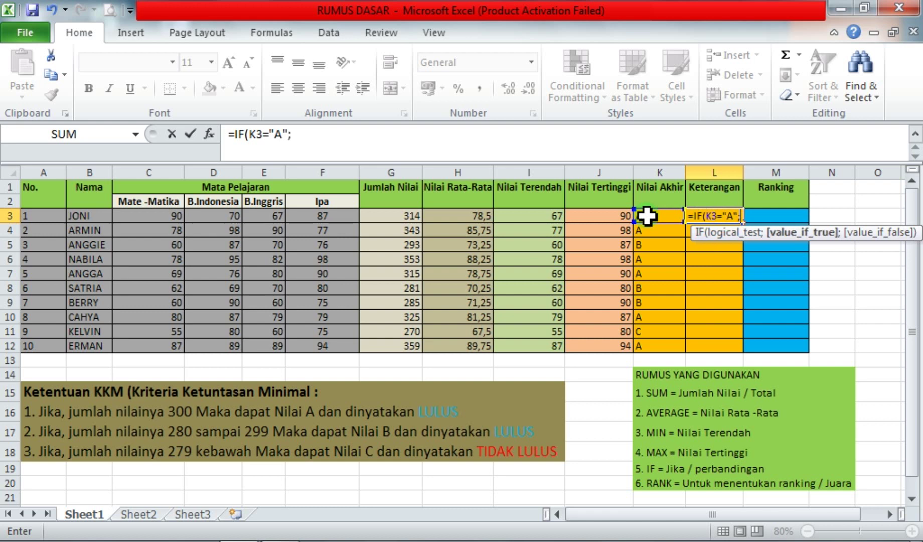
Add "LULUS" as the true result of the first IF in L3, dismissing the Windows color scheme prompt.
{"action": "type", "text": "\""}
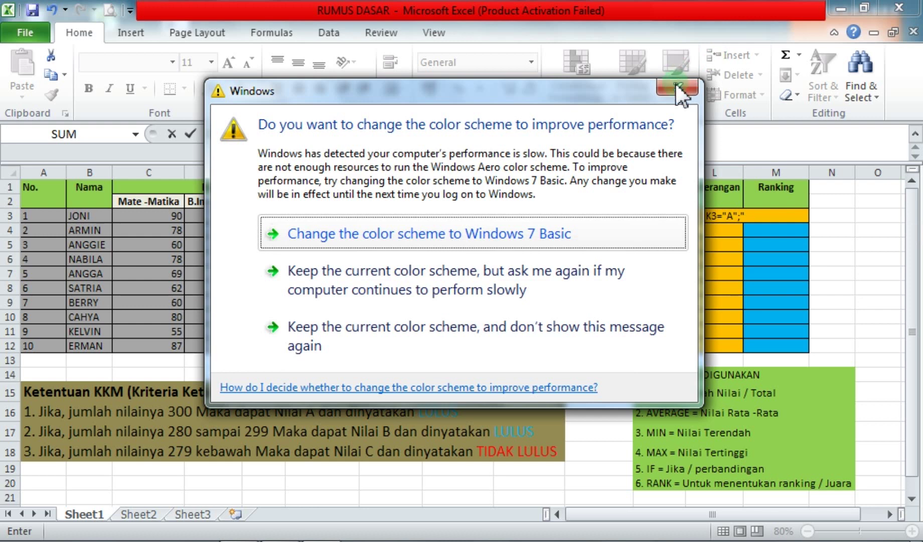
{"action": "left_click", "coordinate": [676, 86]}
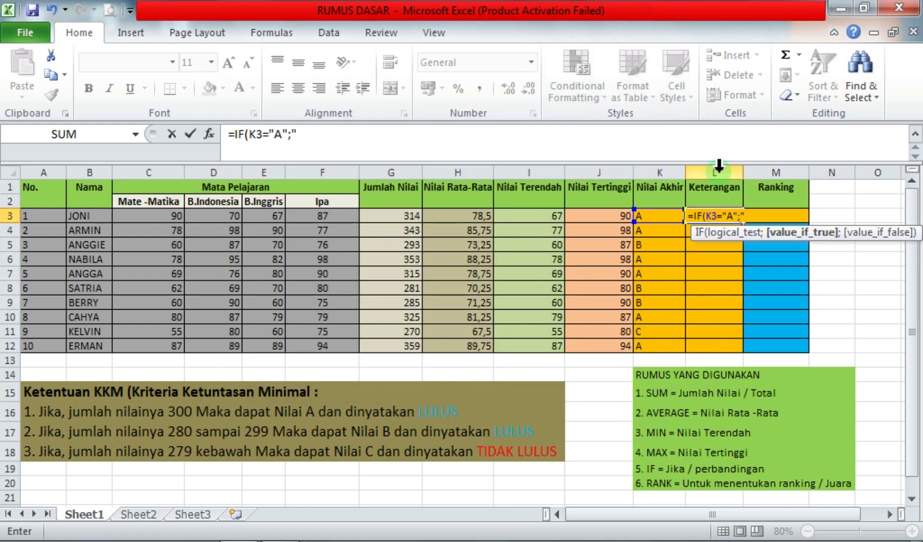
{"action": "type", "text": "LULUS"}
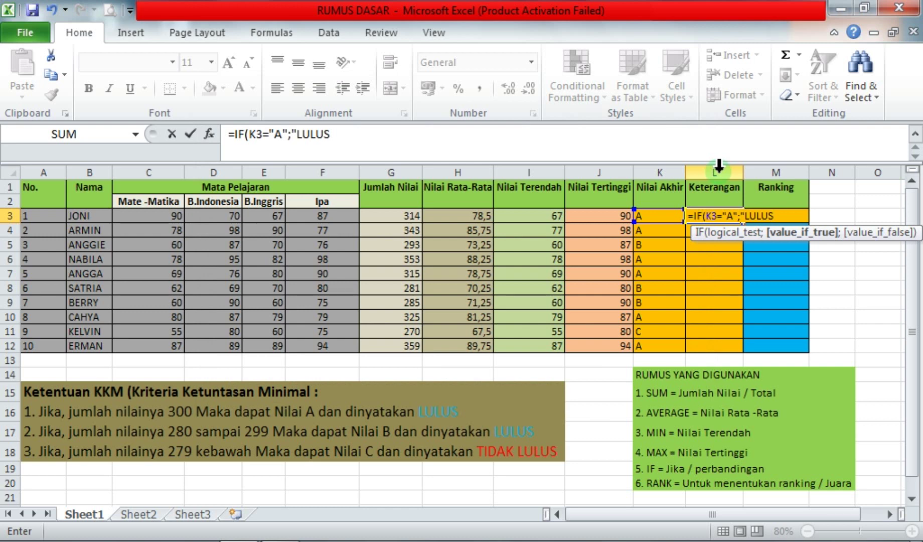
{"action": "type", "text": "\";"}
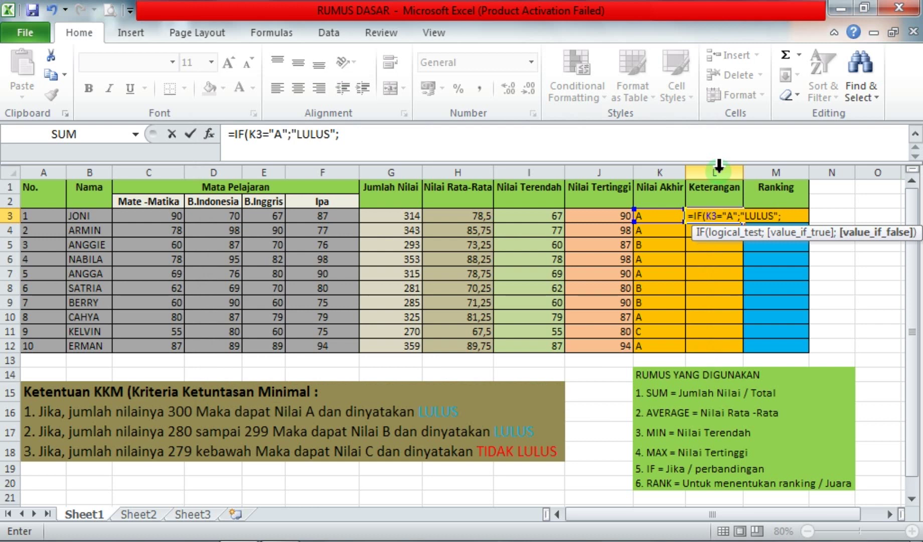
Nest a second IF in the L3 formula with the condition K3="B" and the true result "LULUS".
{"action": "type", "text": "IF"}
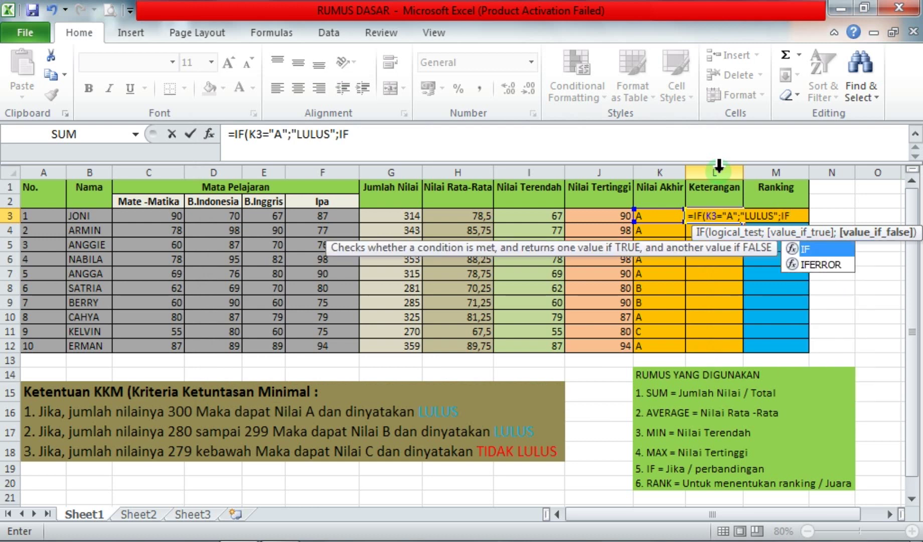
{"action": "type", "text": "("}
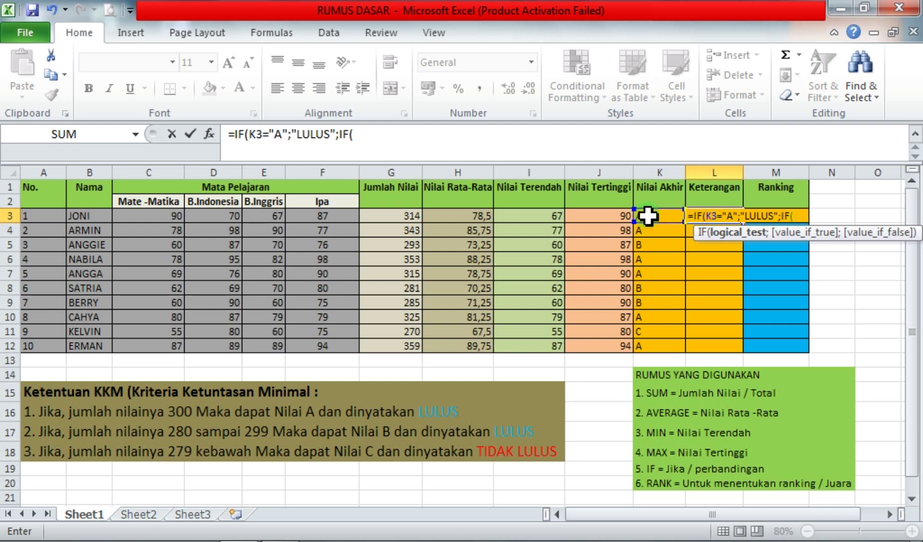
{"action": "left_click", "coordinate": [648, 215]}
{"action": "type", "text": "=\""}
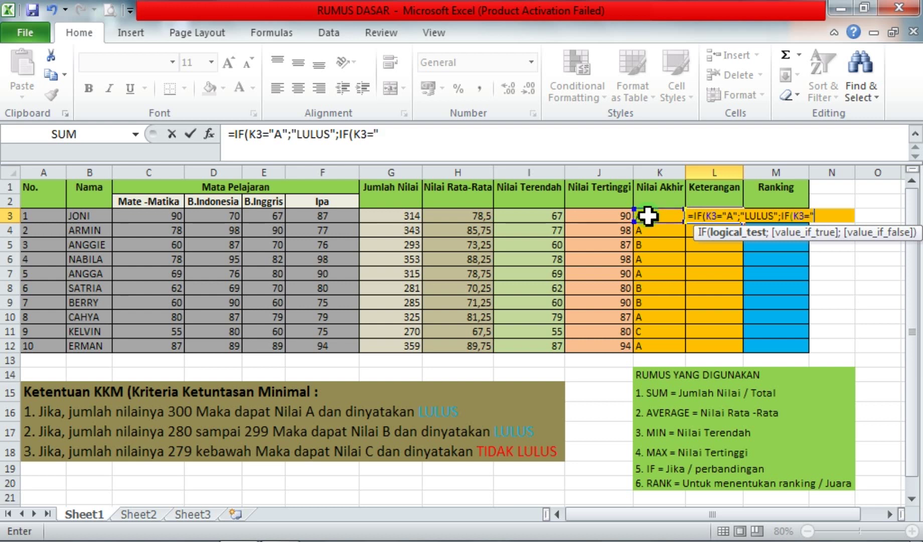
{"action": "type", "text": "B\";"}
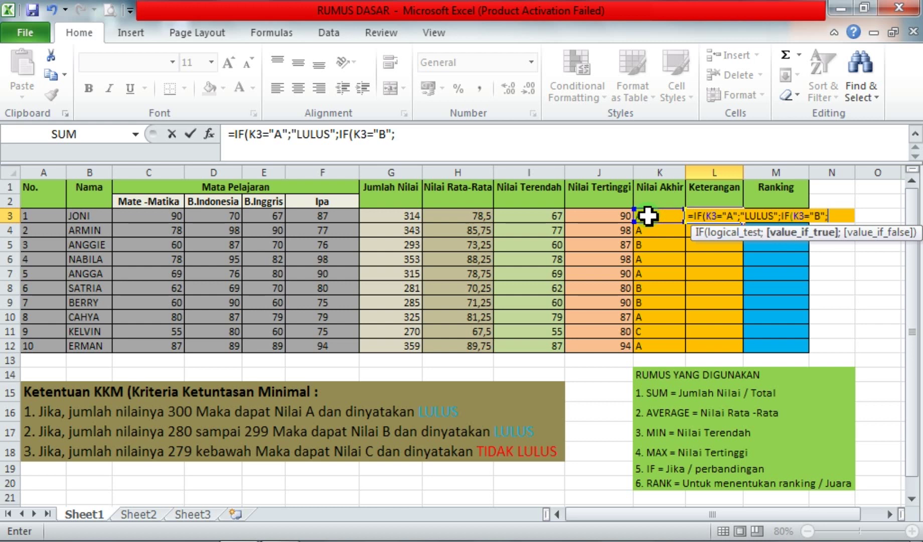
{"action": "type", "text": "\"LULUS\""}
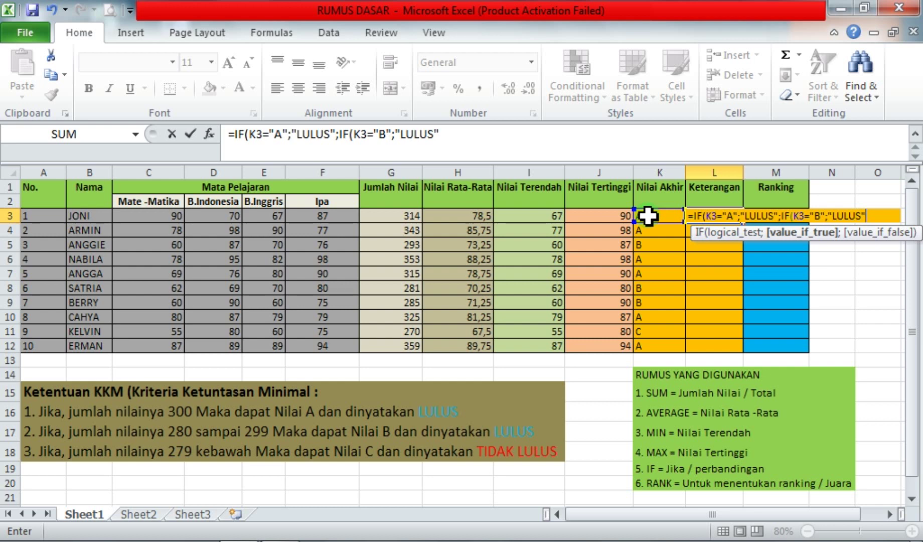
{"action": "type", "text": ";"}
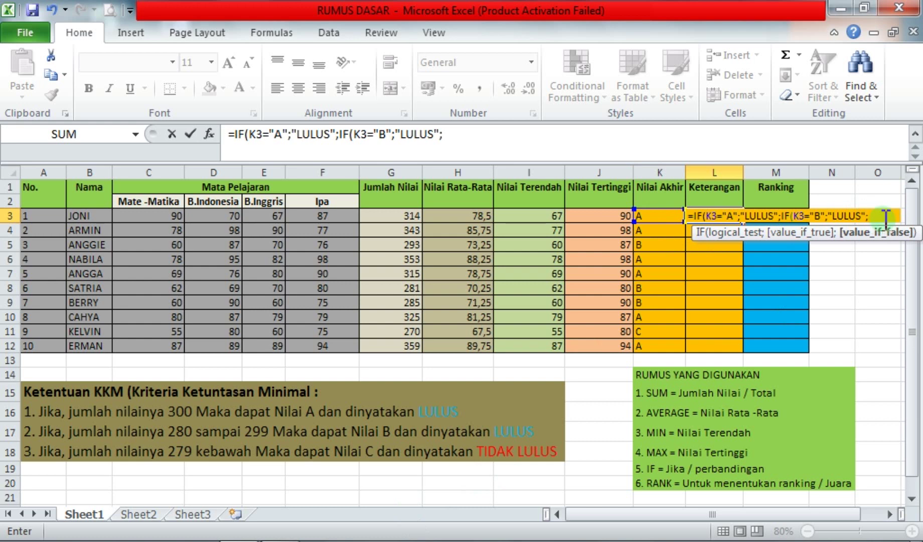
Complete the L3 formula with the false result "TIDAK LULUS" and accept Excel's proposed closing-parenthesis correction.
{"action": "type", "text": "\"TIDAK"}
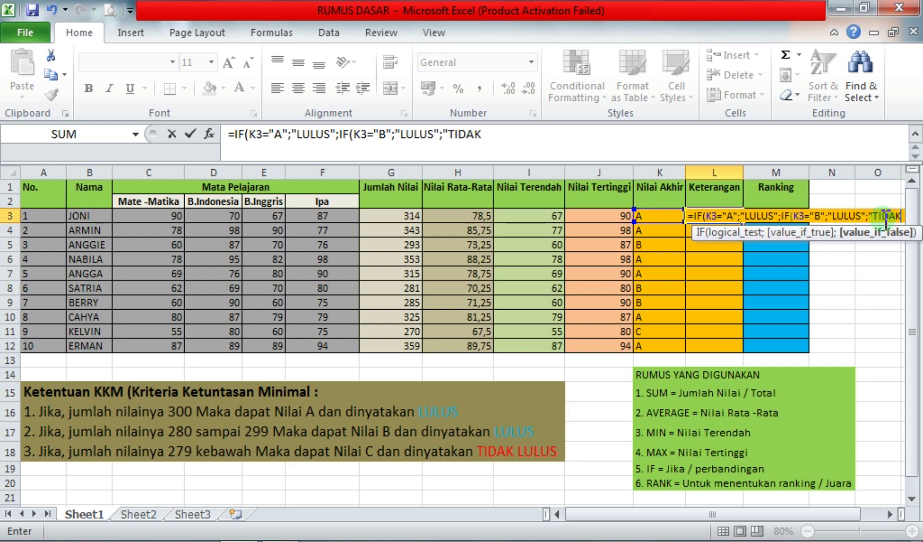
{"action": "type", "text": " LULUS"}
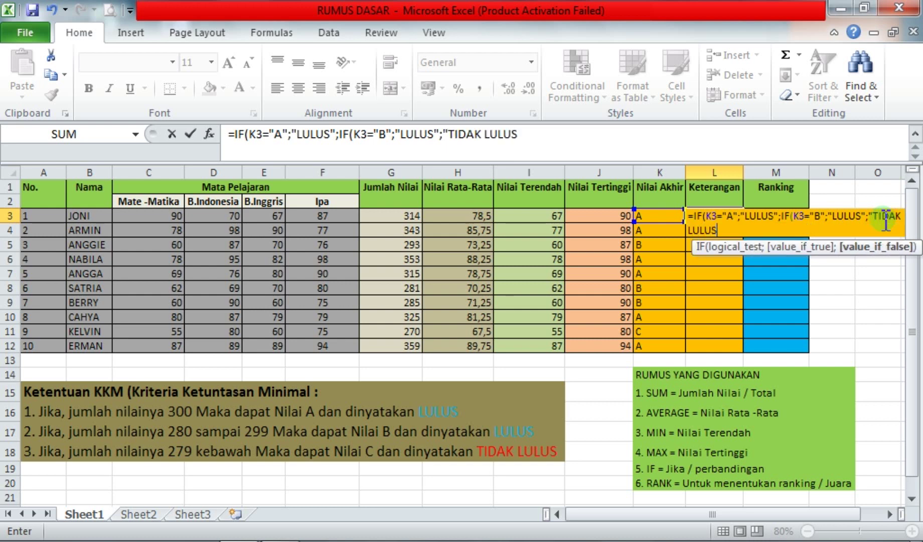
{"action": "type", "text": "\")"}
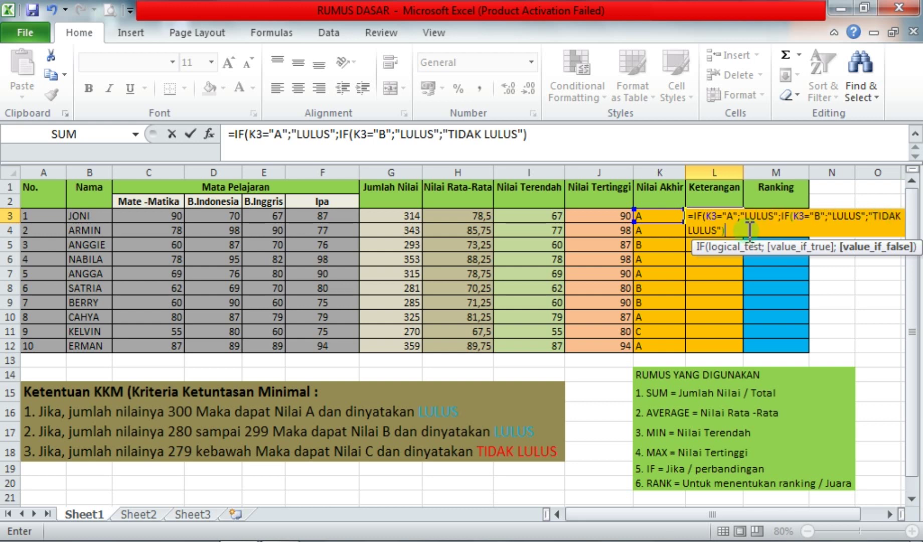
{"action": "key", "text": "Return"}
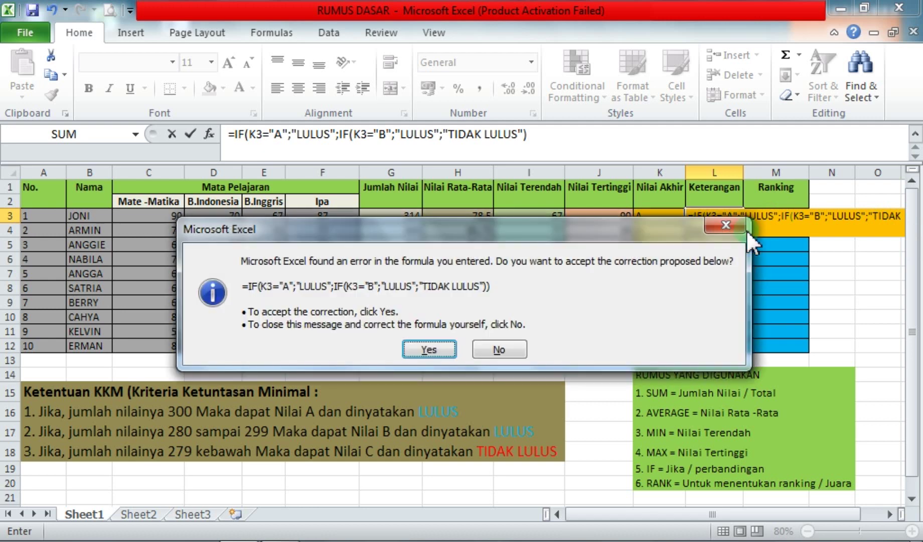
{"action": "left_click", "coordinate": [414, 347]}
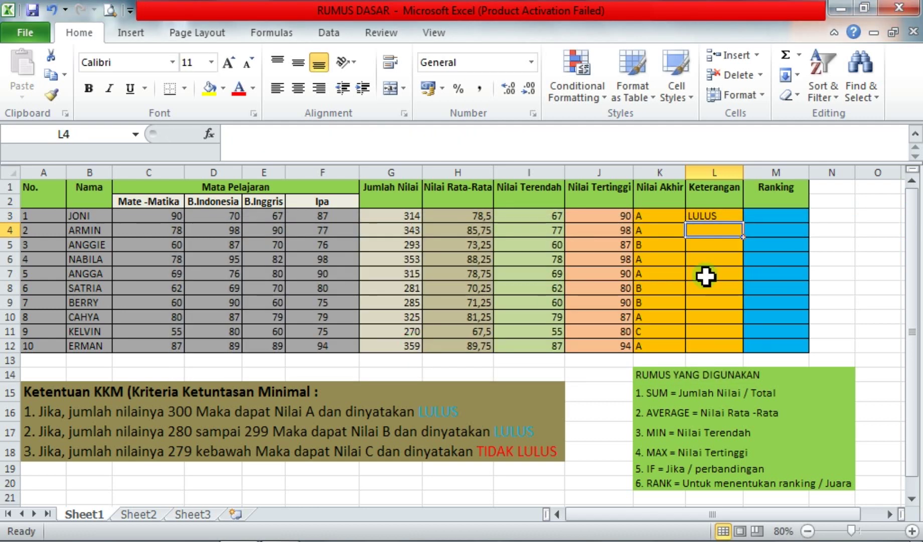
Fill the Keterangan formula from L3 down to L12 and check cell L11.
{"action": "left_click", "coordinate": [716, 215]}
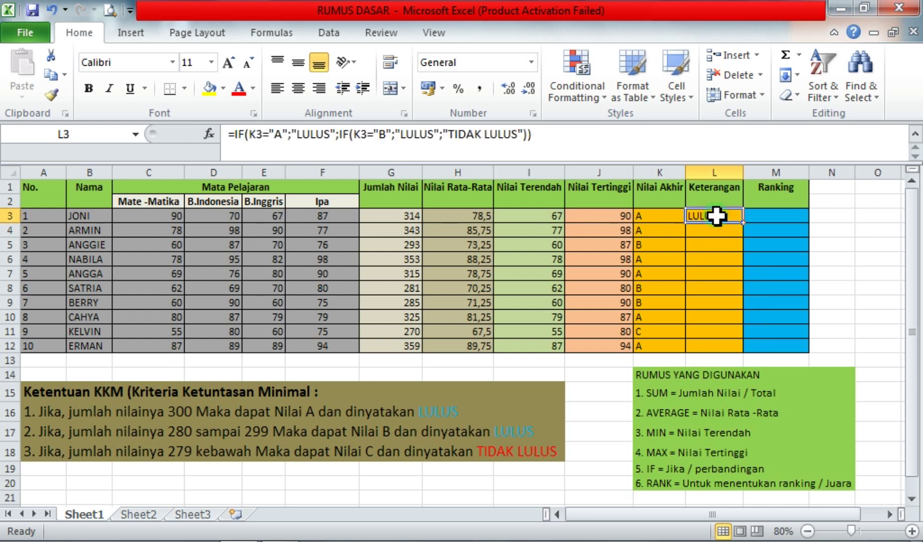
{"action": "double_click", "coordinate": [742, 220]}
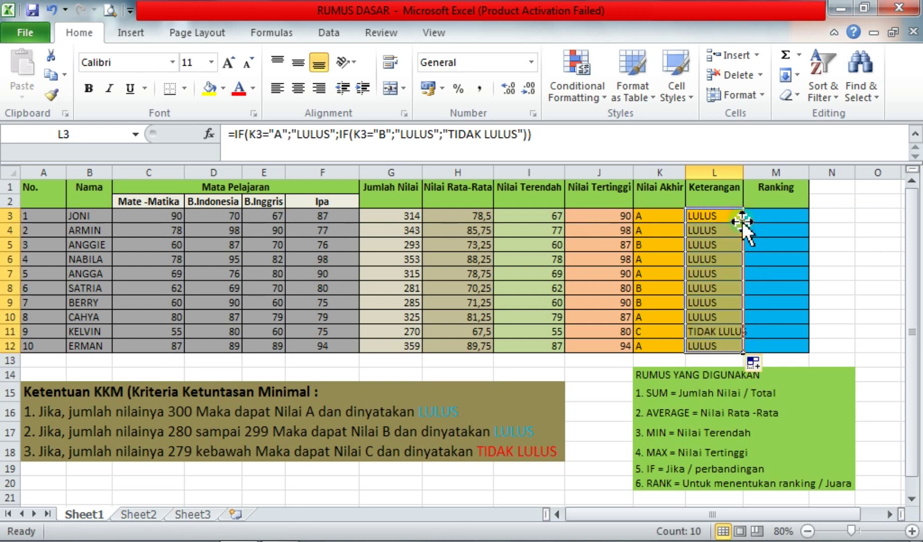
{"action": "left_click", "coordinate": [715, 333]}
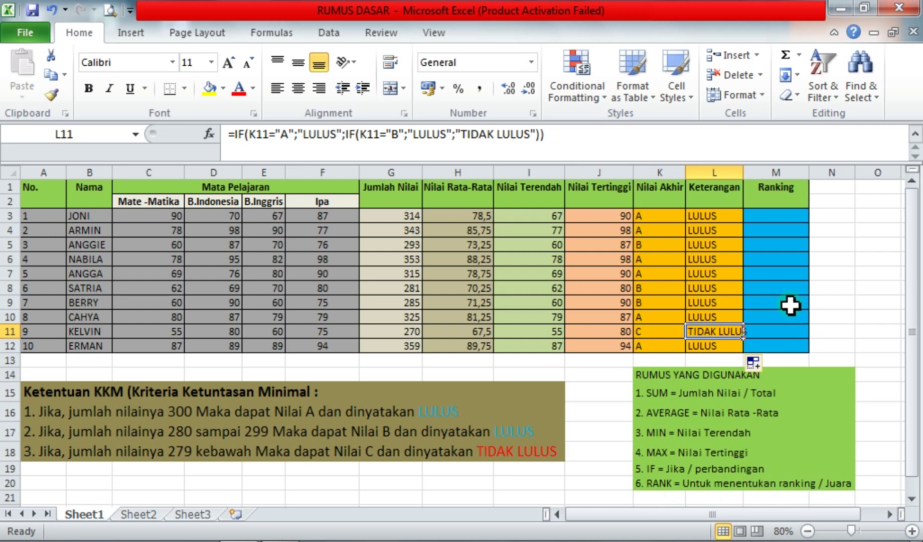
Start the Ranking formula in M3 with =RANK(, dismissing the Windows color scheme prompt.
{"action": "left_click", "coordinate": [778, 216]}
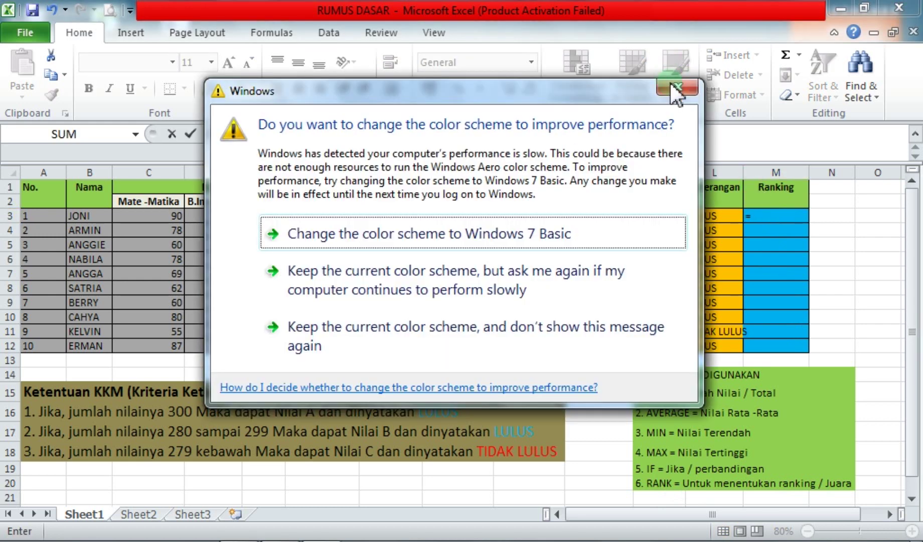
{"action": "left_click", "coordinate": [675, 89]}
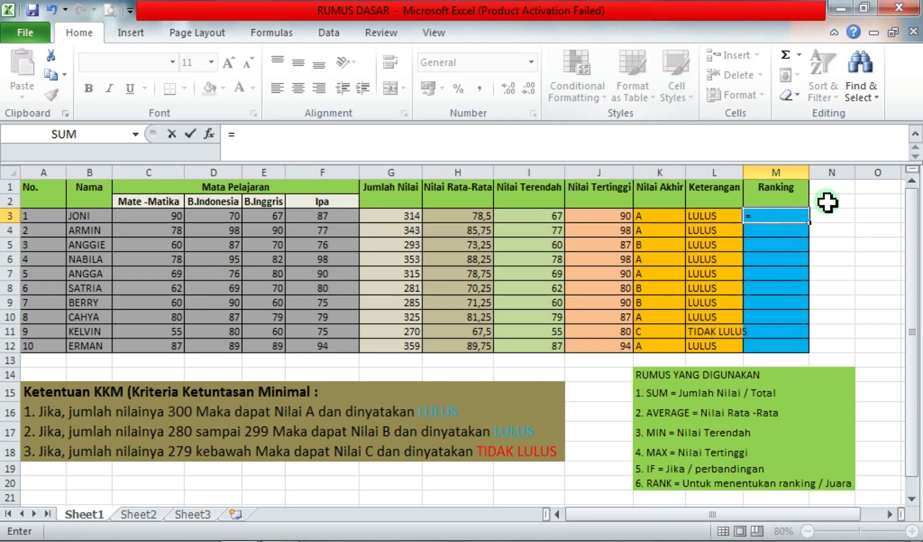
{"action": "type", "text": "RA"}
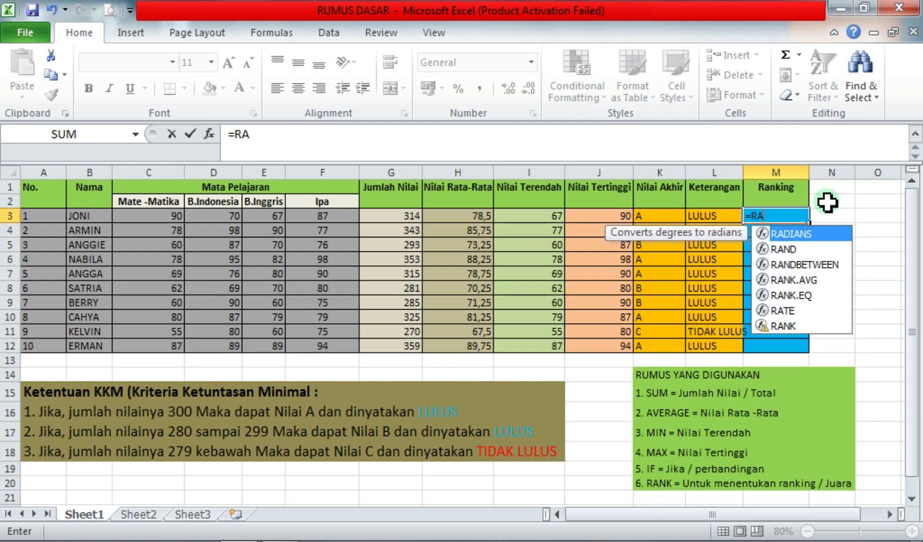
{"action": "type", "text": "NK"}
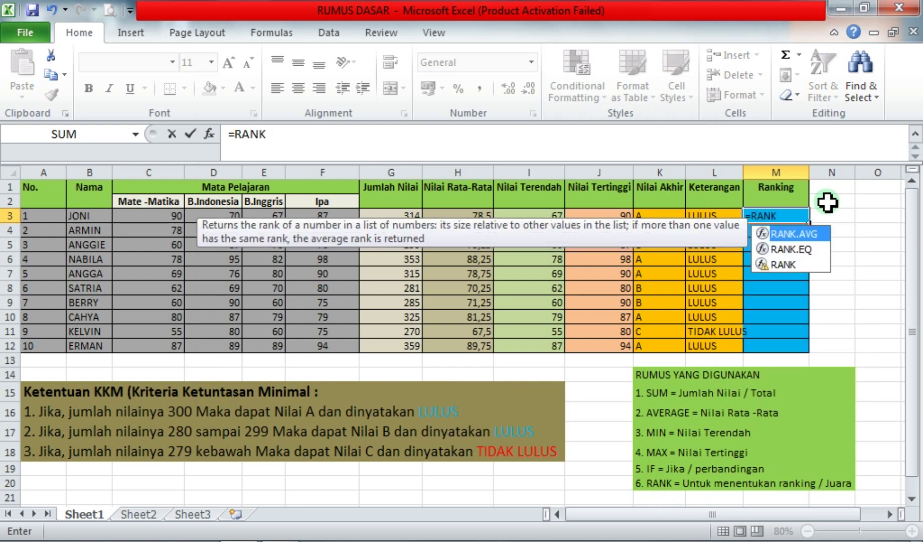
{"action": "type", "text": "("}
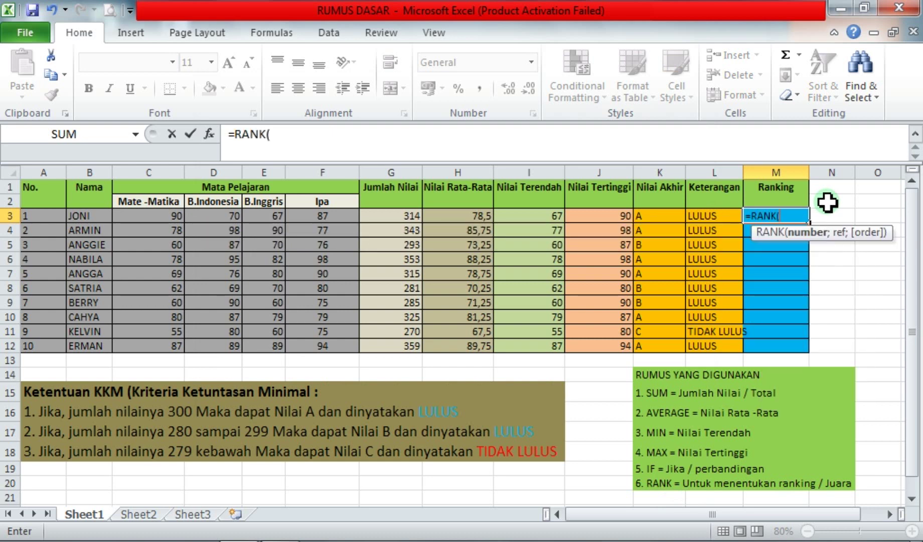
{"action": "left_click", "coordinate": [780, 217]}
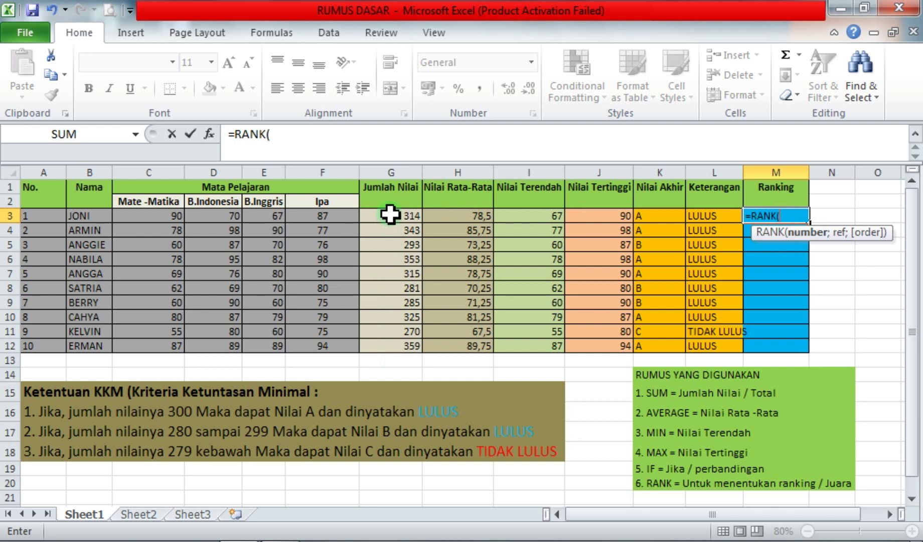
Set the RANK number argument in M3 to the absolute range $G$3:$G$12 and the ref argument to G3:G12.
{"action": "left_click_drag", "start_coordinate": [390, 216], "coordinate": [395, 351]}
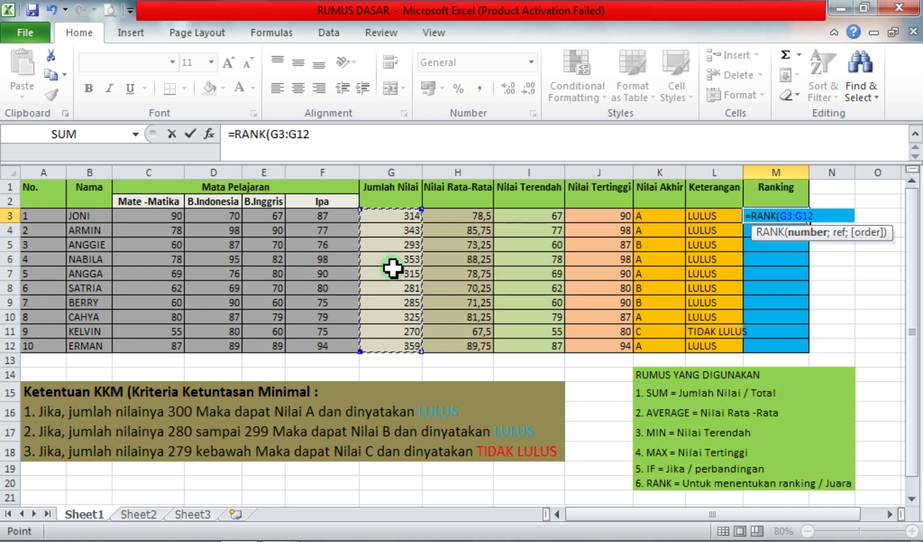
{"action": "key", "text": "F4"}
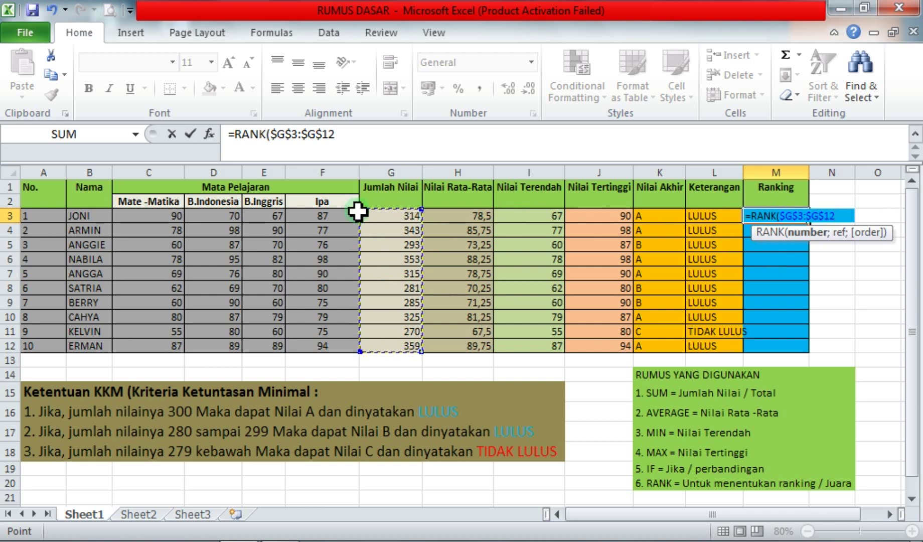
{"action": "type", "text": ";"}
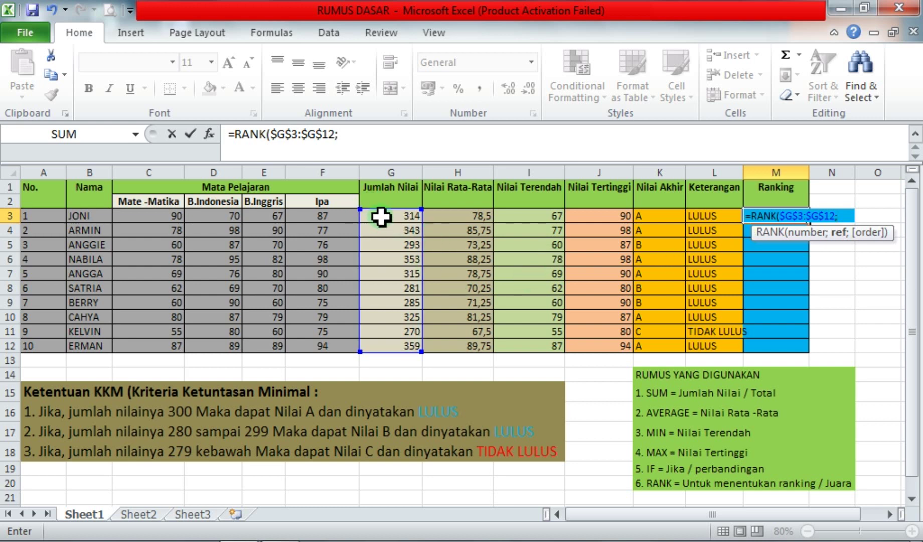
{"action": "left_click_drag", "start_coordinate": [382, 216], "coordinate": [387, 344]}
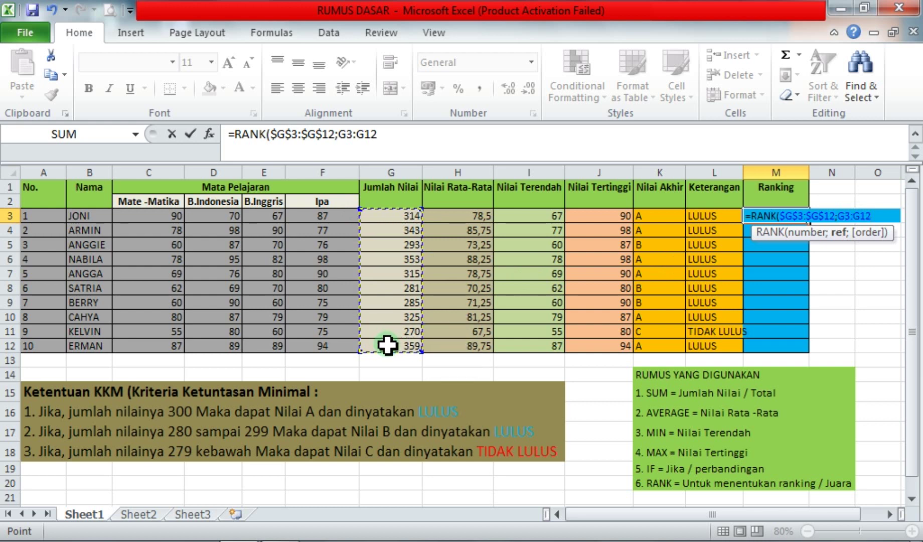
Set the RANK order to 0 (descending) and complete the M3 formula, dismissing the Windows color scheme prompt.
{"action": "type", "text": ";0"}
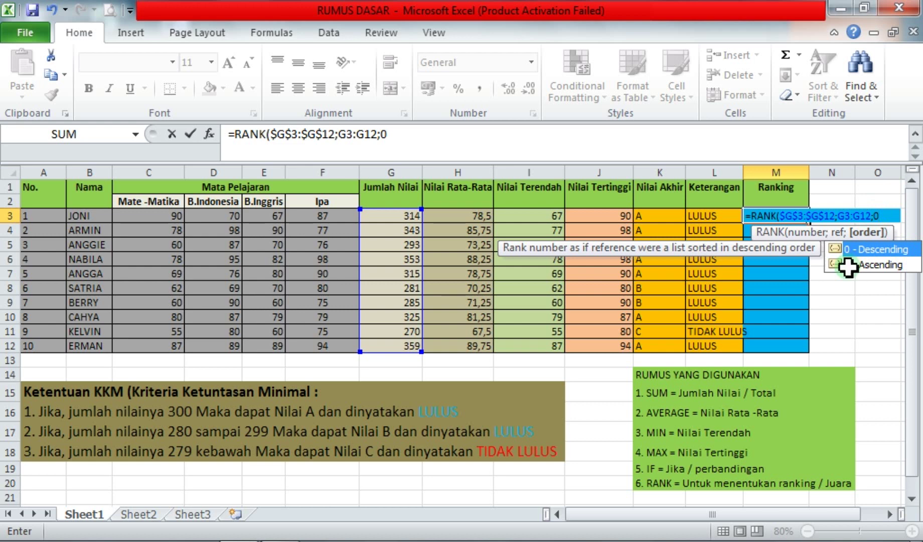
{"action": "type", "text": ")"}
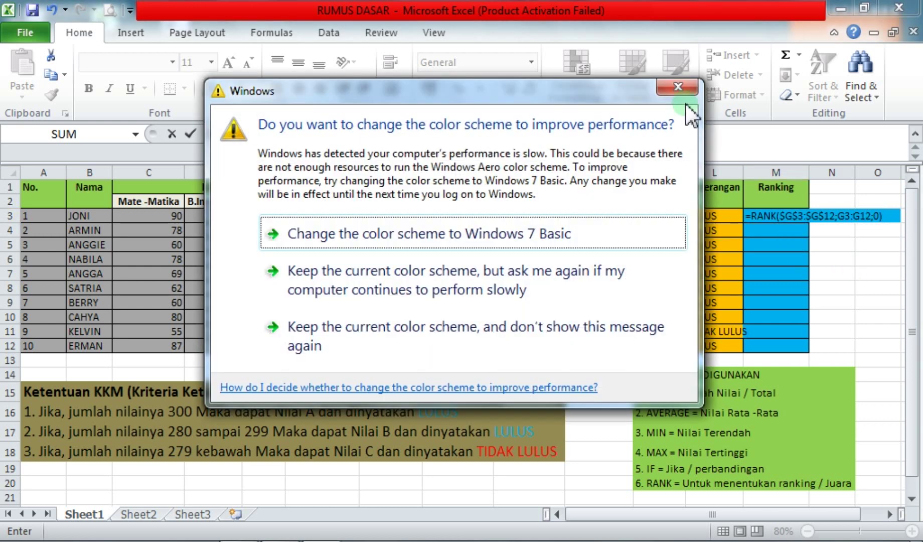
{"action": "left_click", "coordinate": [678, 88]}
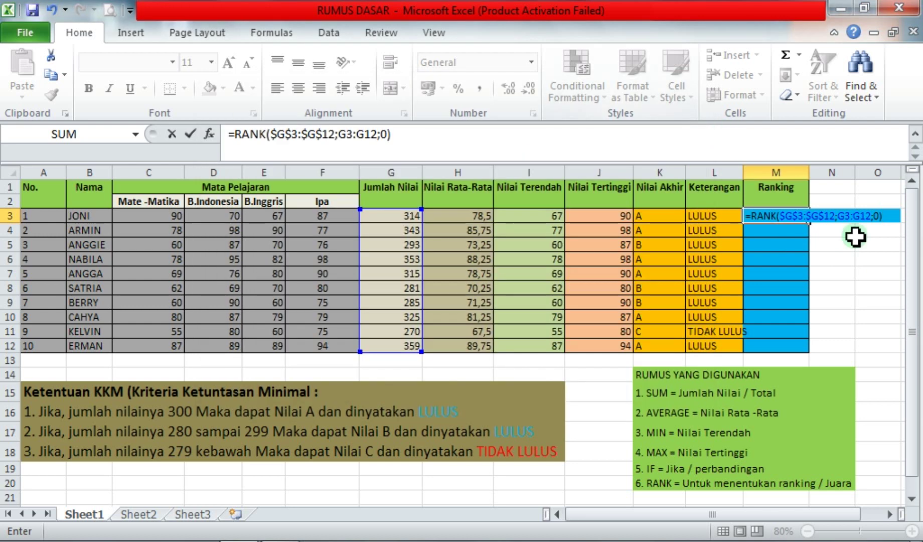
{"action": "key", "text": "Return"}
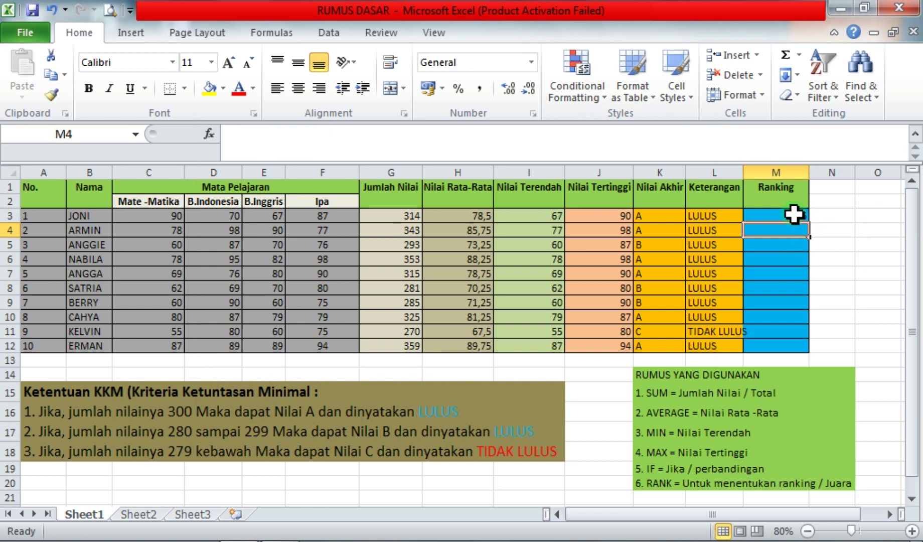
Fill the Ranking formula from M3 down to M12 and review the ranks in that column.
{"action": "left_click", "coordinate": [786, 216]}
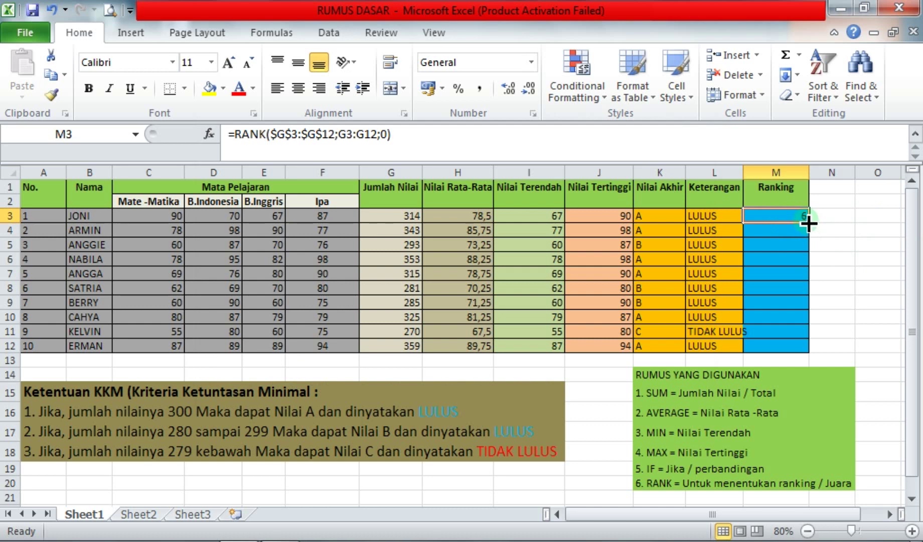
{"action": "double_click", "coordinate": [806, 221]}
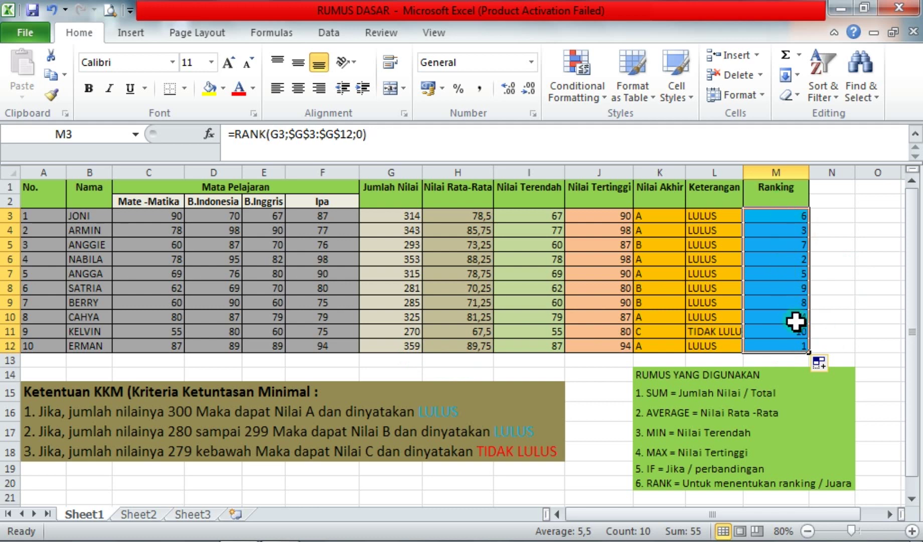
{"action": "left_click", "coordinate": [775, 213]}
{"action": "left_click_drag", "start_coordinate": [775, 234], "coordinate": [778, 345]}
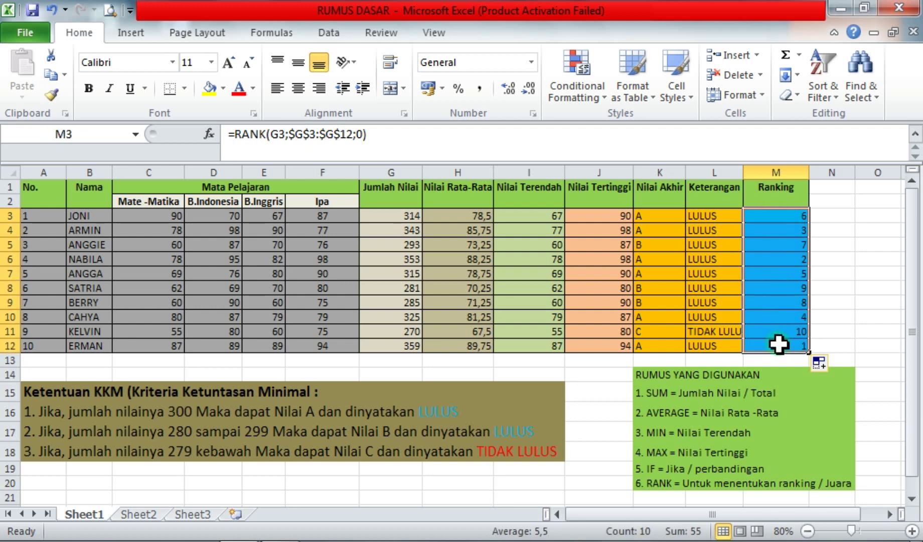
Clear the ranks in M3:M12 and start a new =RANK( formula in M3, dismissing the Windows color scheme prompt.
{"action": "key", "text": "Delete"}
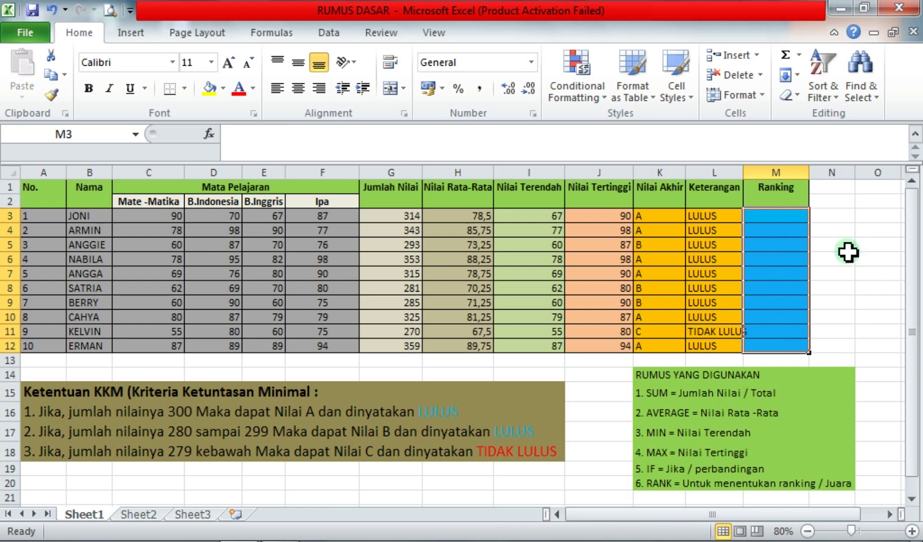
{"action": "left_click", "coordinate": [846, 215]}
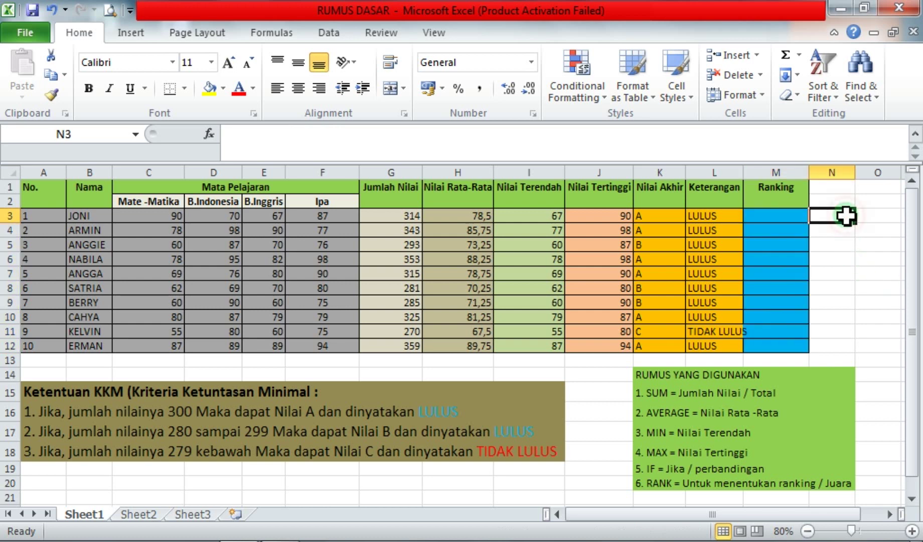
{"action": "left_click", "coordinate": [757, 216]}
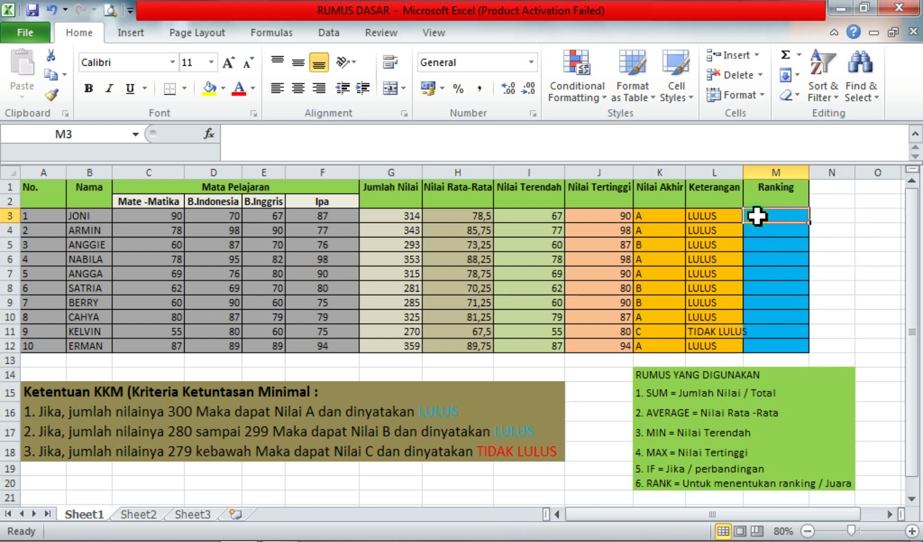
{"action": "type", "text": "="}
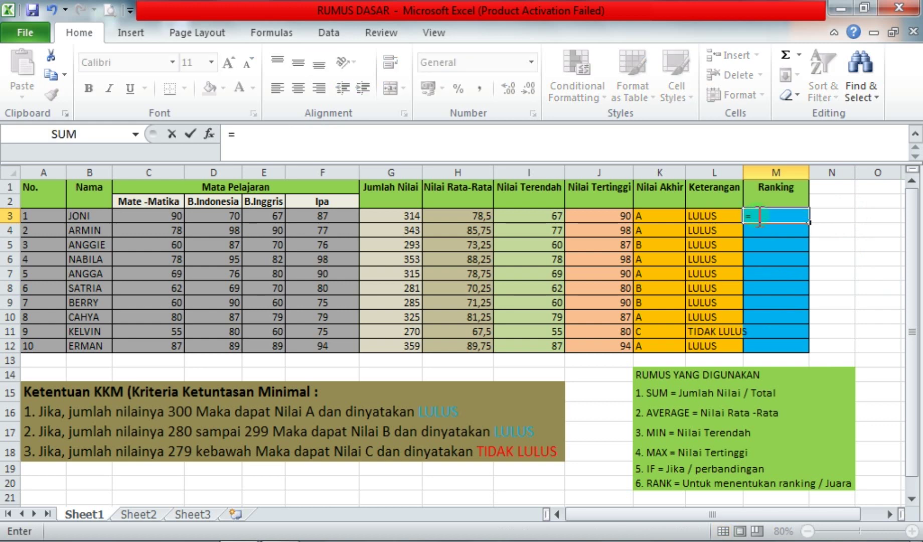
{"action": "type", "text": "RANK"}
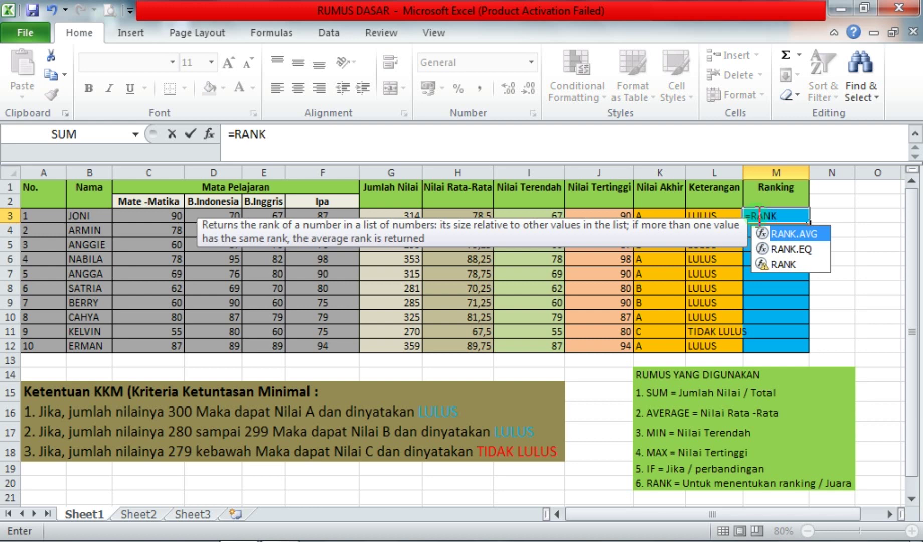
{"action": "type", "text": "("}
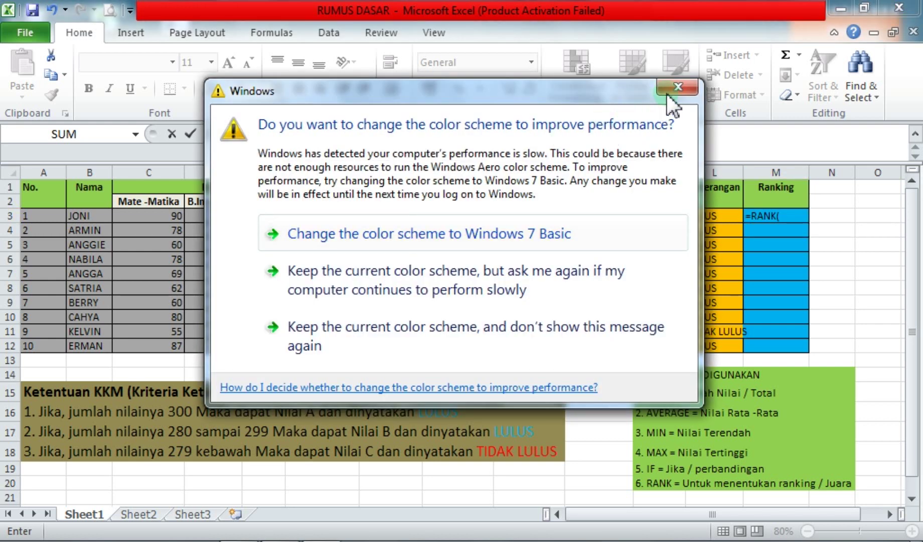
{"action": "left_click", "coordinate": [668, 93]}
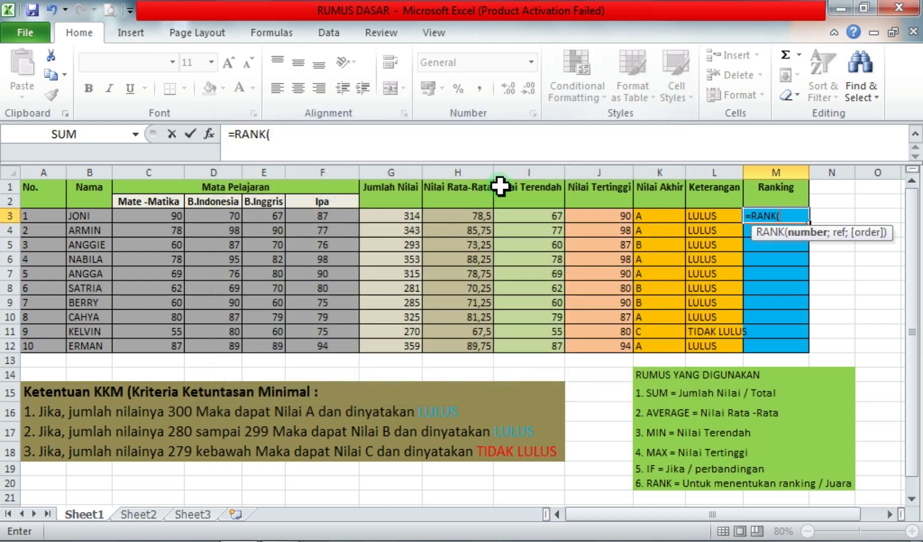
Complete the M3 RANK formula with number G3, absolute ref range $G$3:$G$12 and order 0 (descending).
{"action": "left_click", "coordinate": [388, 216]}
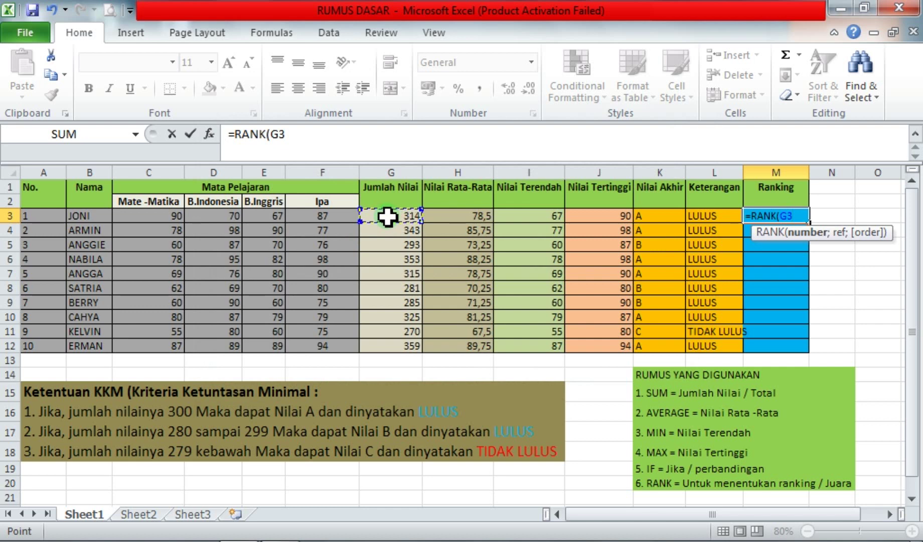
{"action": "type", "text": ";"}
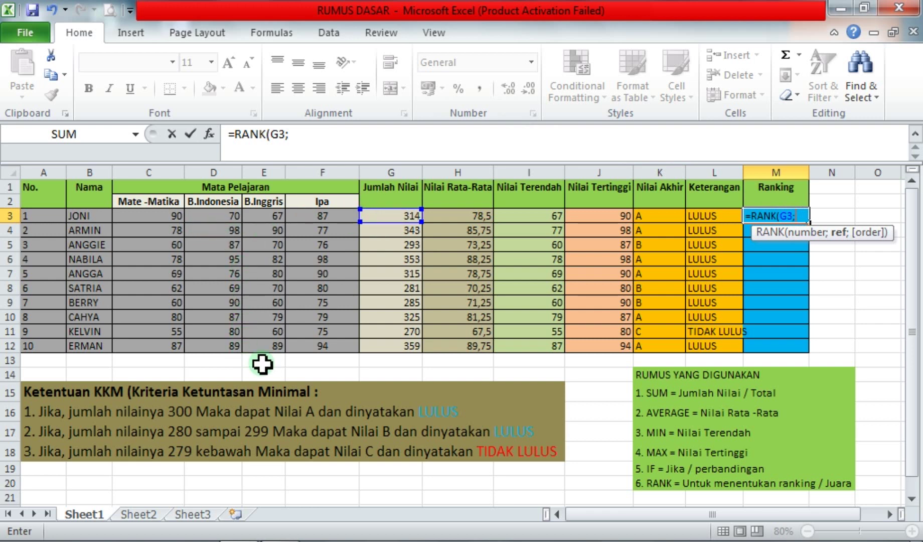
{"action": "left_click_drag", "start_coordinate": [396, 216], "coordinate": [404, 351]}
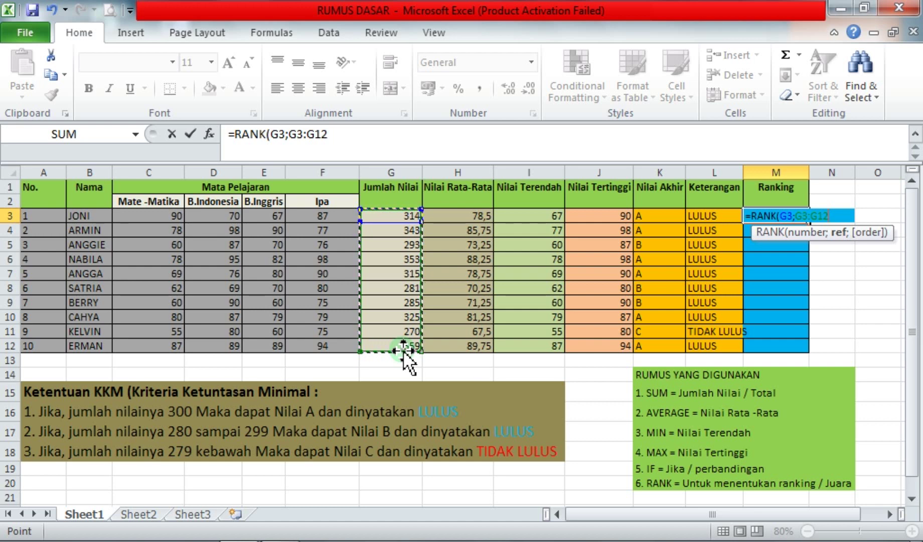
{"action": "key", "text": "F4"}
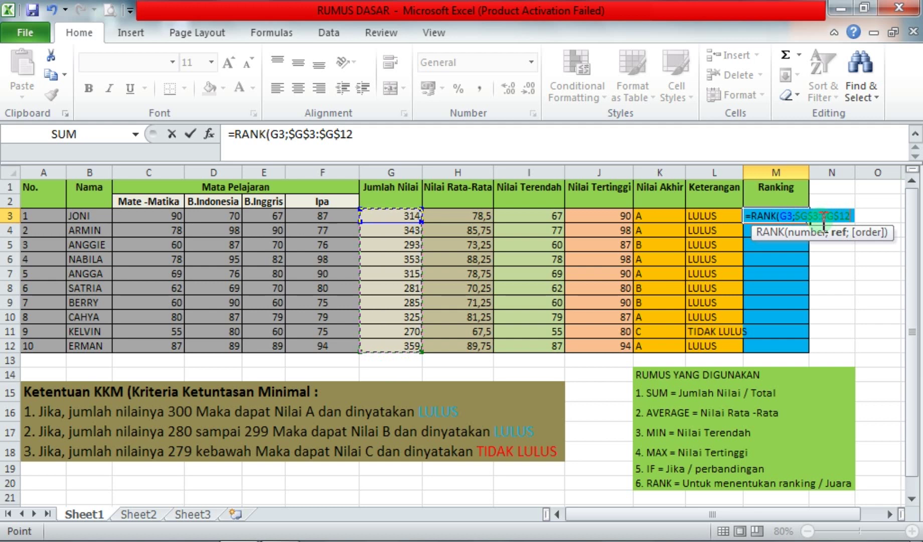
{"action": "type", "text": ";"}
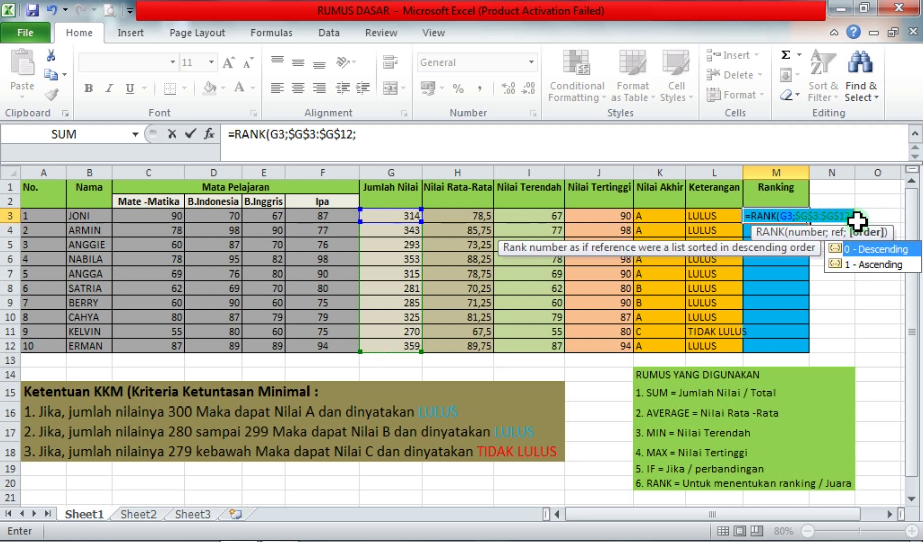
{"action": "type", "text": "0"}
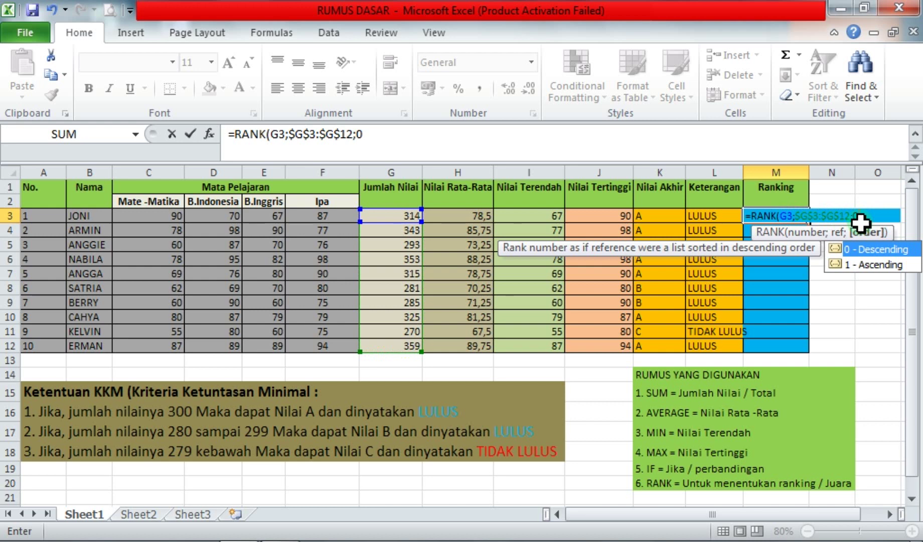
{"action": "type", "text": ")"}
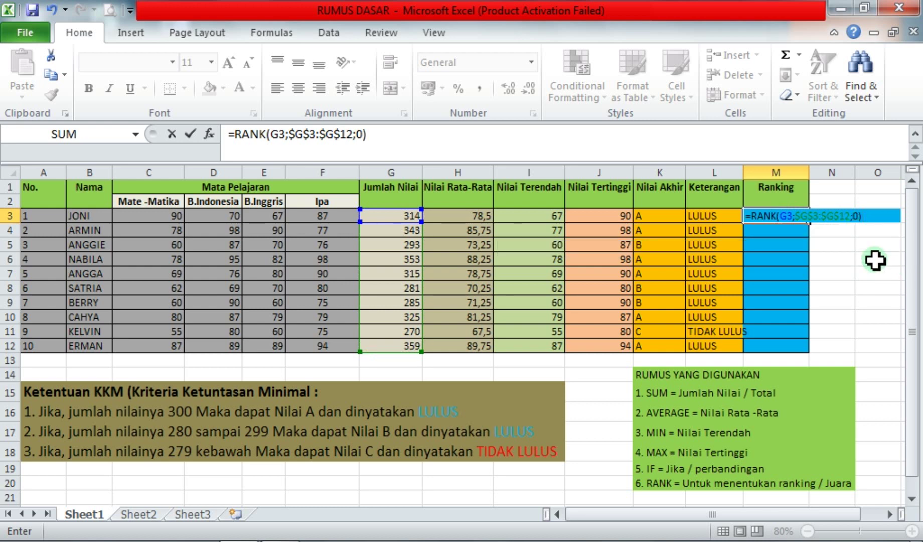
{"action": "key", "text": "Return"}
Fill the RANK formula from M3 down through M12, dismissing the Windows color scheme prompt.
{"action": "left_click", "coordinate": [794, 215]}
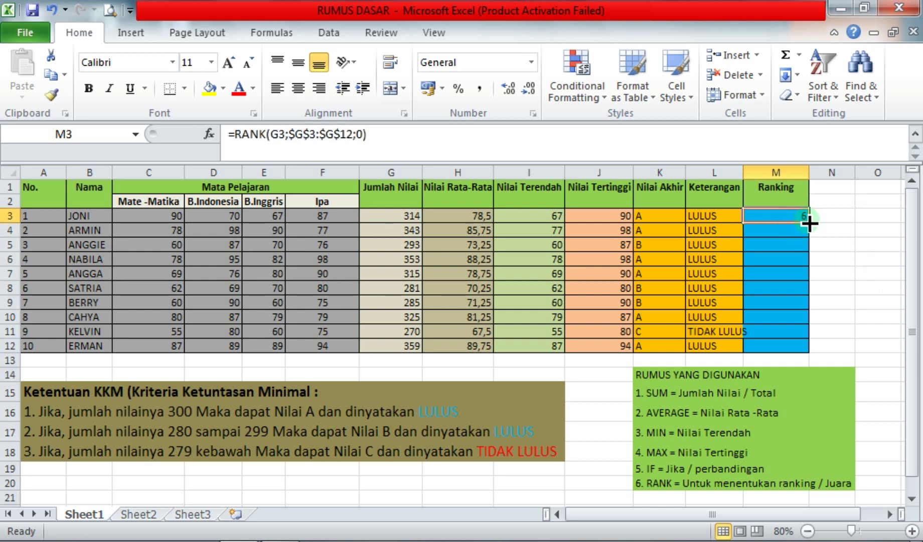
{"action": "double_click", "coordinate": [809, 224]}
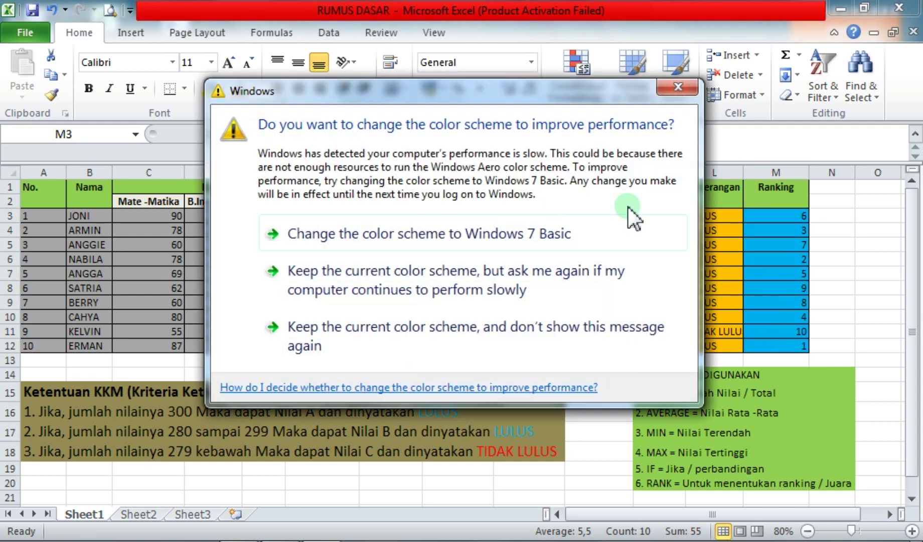
{"action": "left_click", "coordinate": [676, 88]}
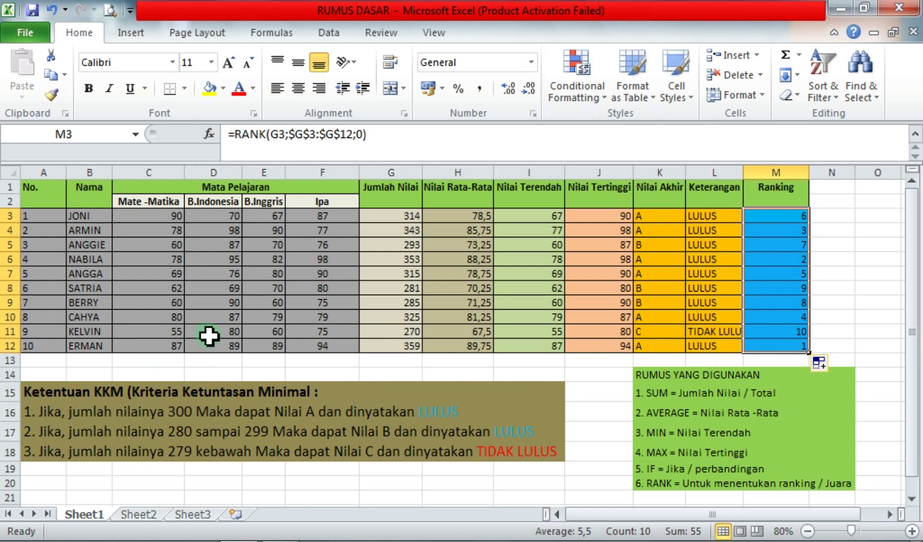
{"action": "left_click", "coordinate": [843, 265]}
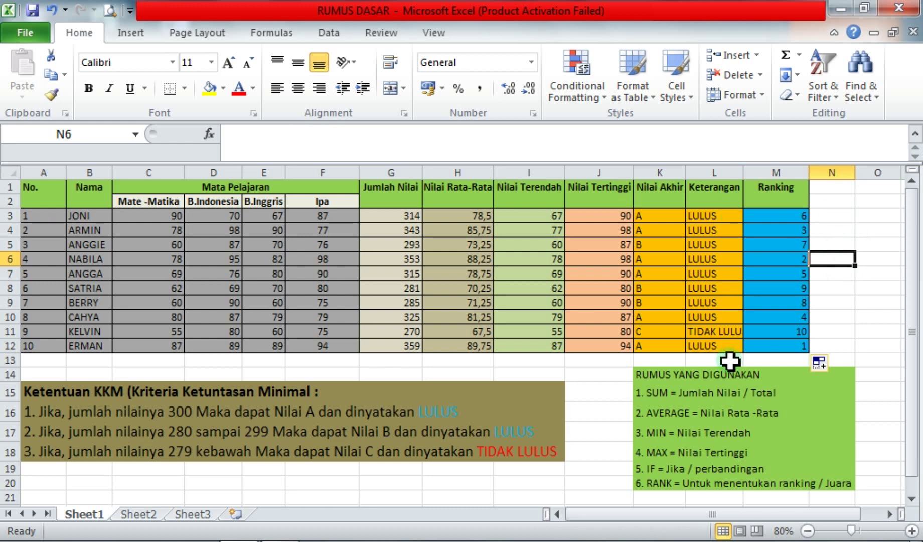
Review the RUMUS YANG DIGUNAKAN list below the table, then deselect it and dismiss the Windows color scheme prompt.
{"action": "left_click_drag", "start_coordinate": [637, 372], "coordinate": [831, 487]}
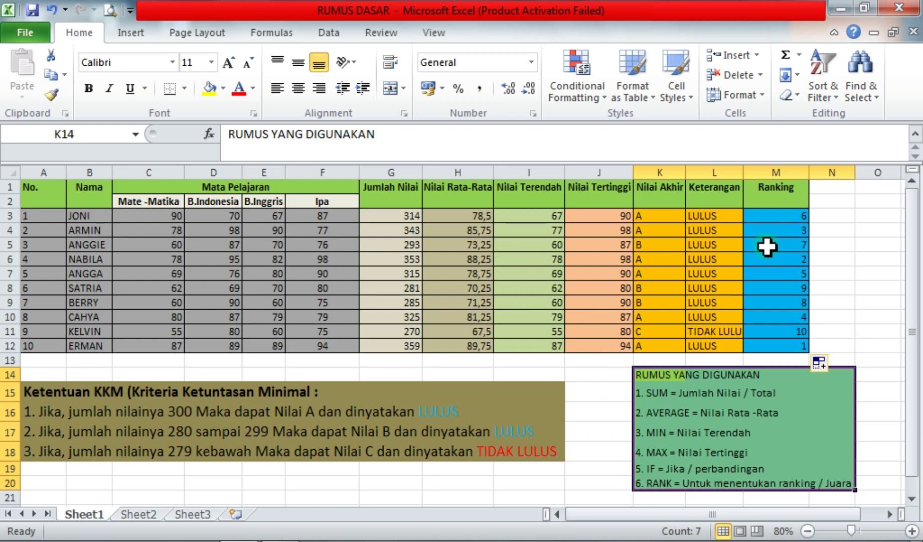
{"action": "left_click", "coordinate": [843, 232]}
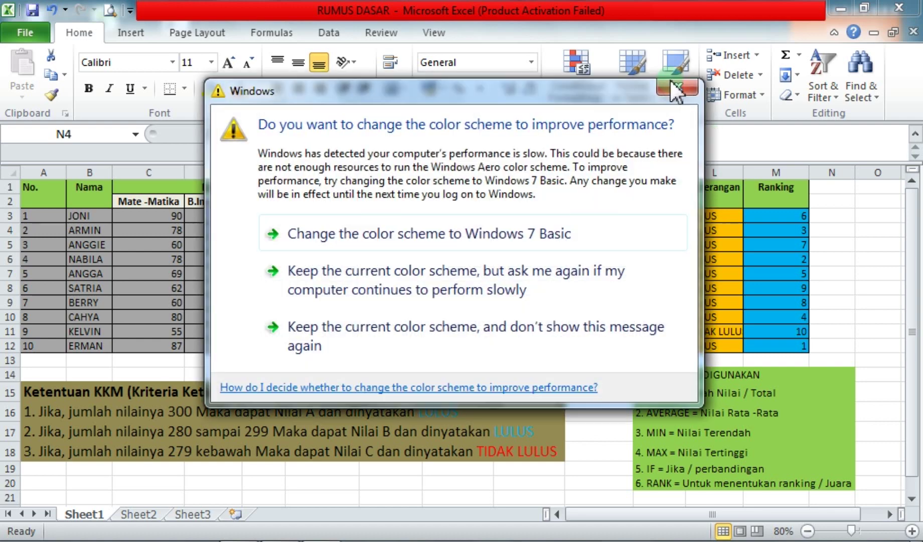
{"action": "left_click", "coordinate": [672, 86]}
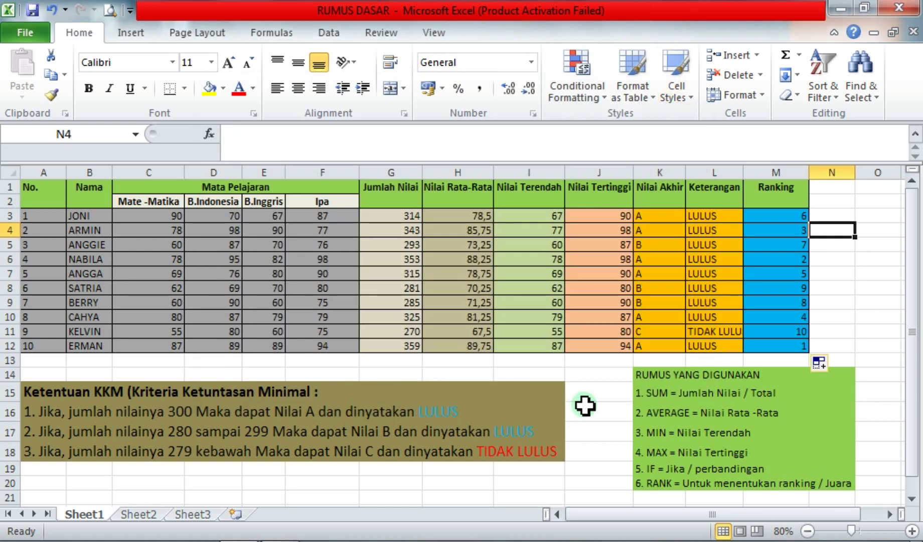